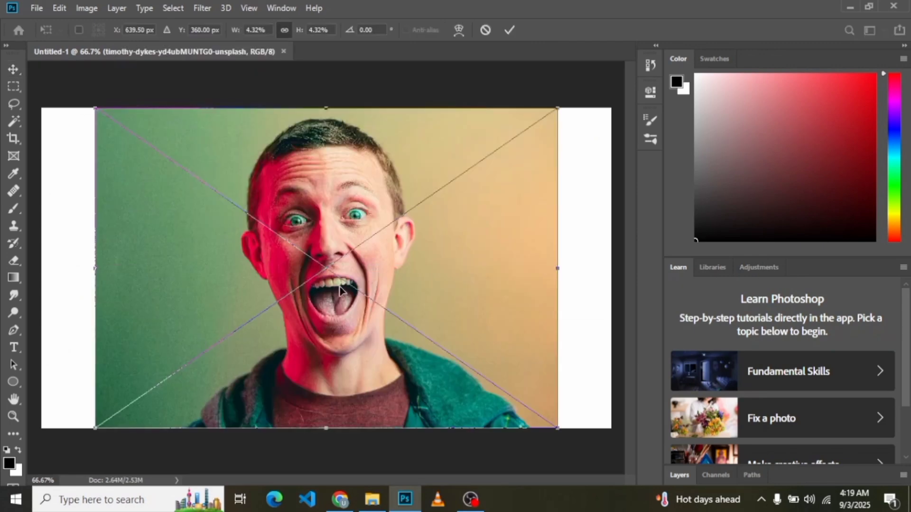
Step: Align the placed photo with the canvas's left edge, and copy its automatically selected subject onto a new layer
drag(339, 287, 286, 290)
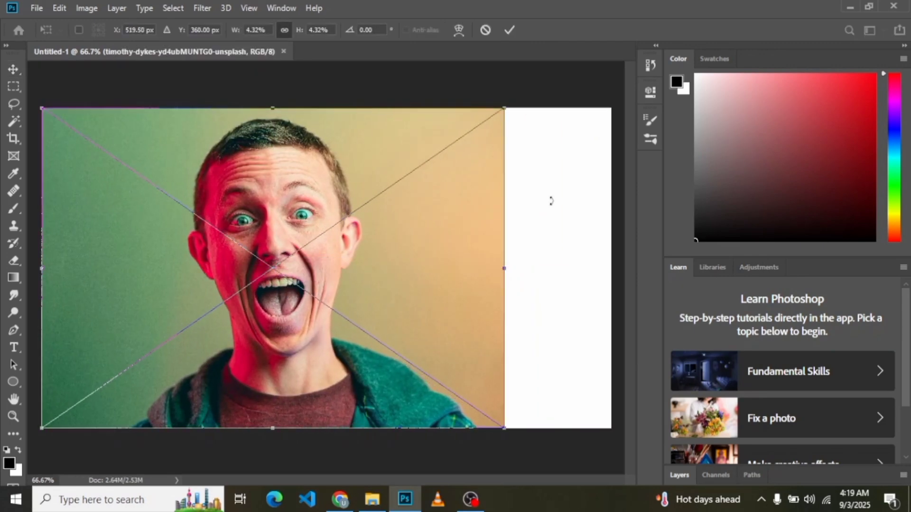
click(509, 30)
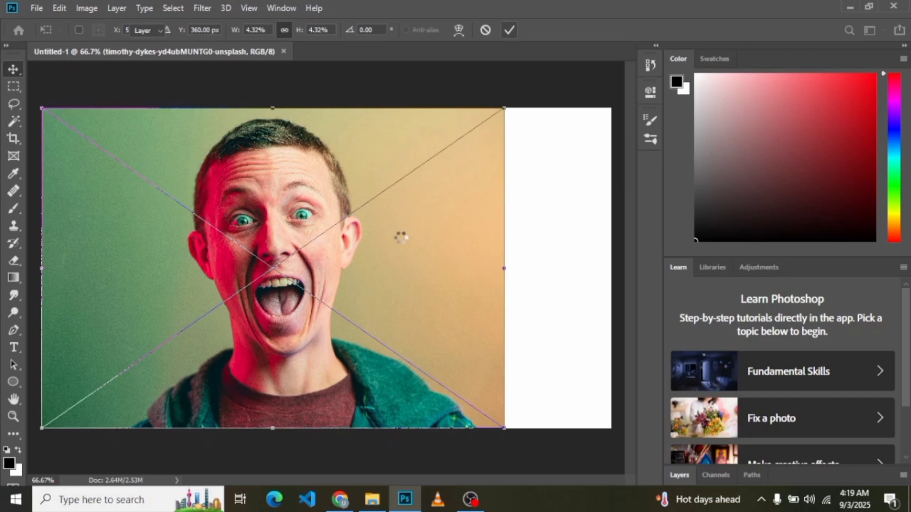
click(174, 8)
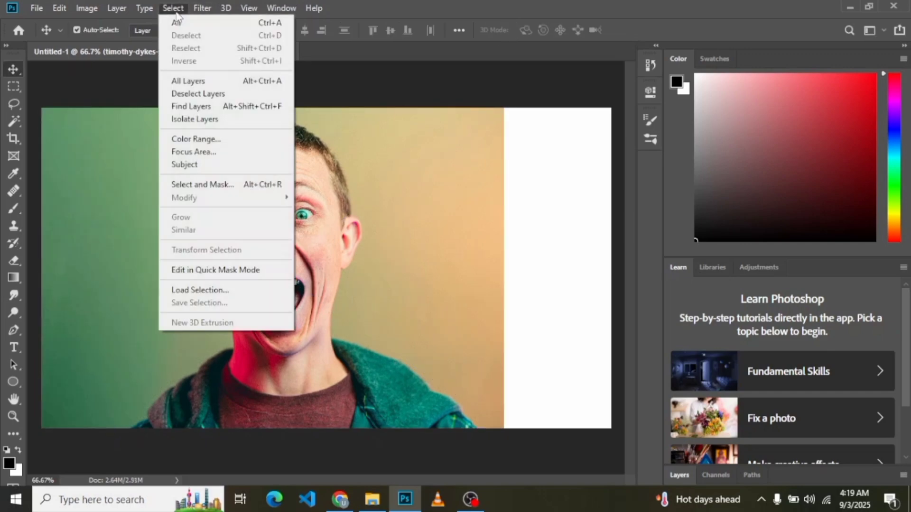
click(194, 165)
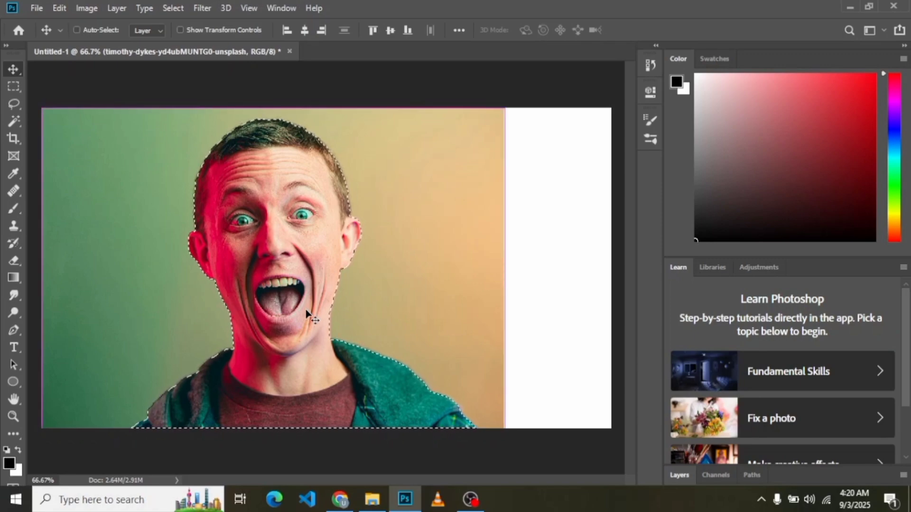
key(ctrl+j)
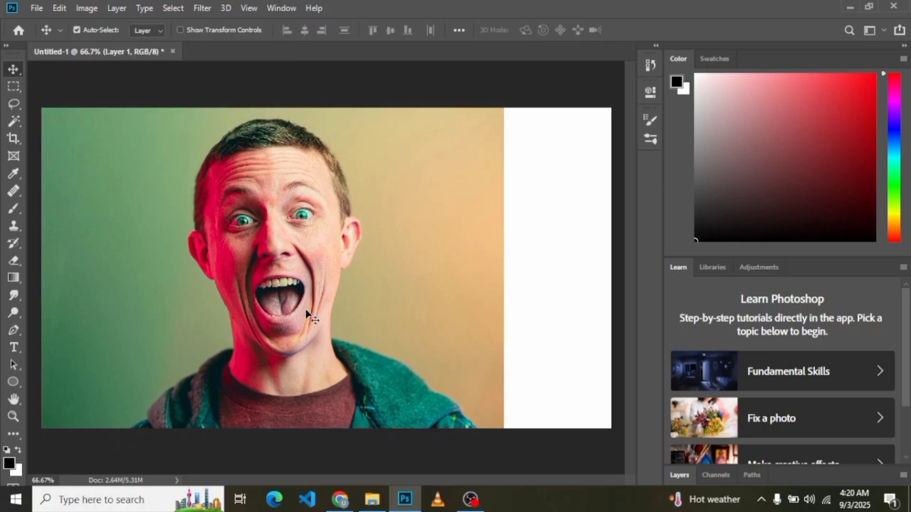
Step: Bring the full layer list into view and delete the original photo layer beneath the cutout
click(872, 28)
click(837, 94)
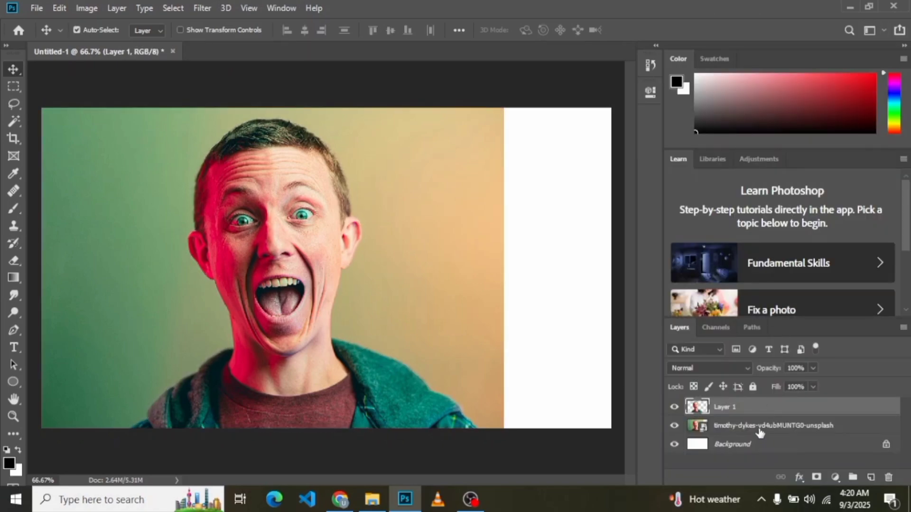
drag(760, 431, 888, 477)
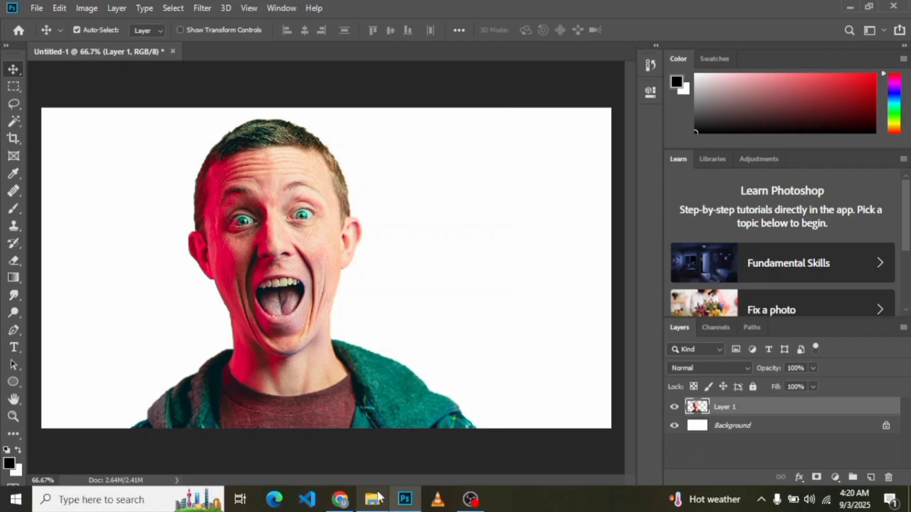
Step: Scale the man's cutout to about 86% and position it in the canvas's lower-left corner
drag(289, 295, 192, 303)
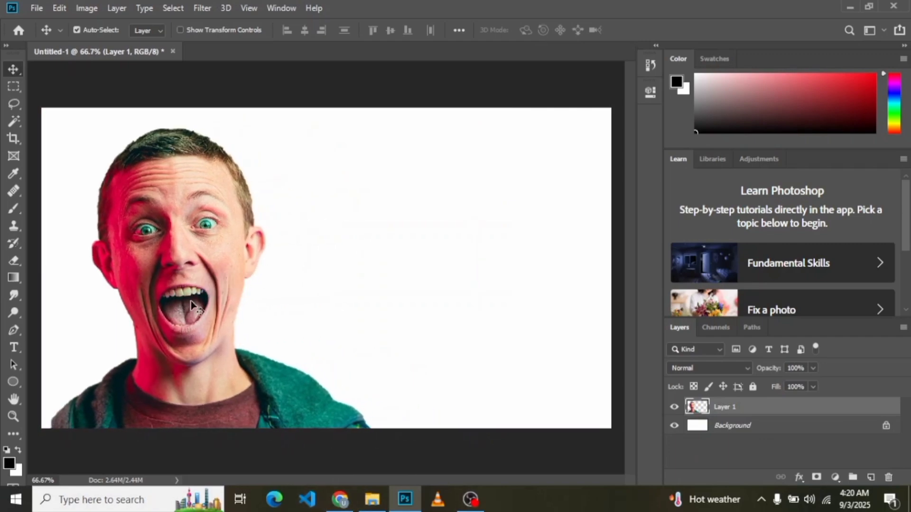
key(ctrl+t)
drag(373, 133, 331, 171)
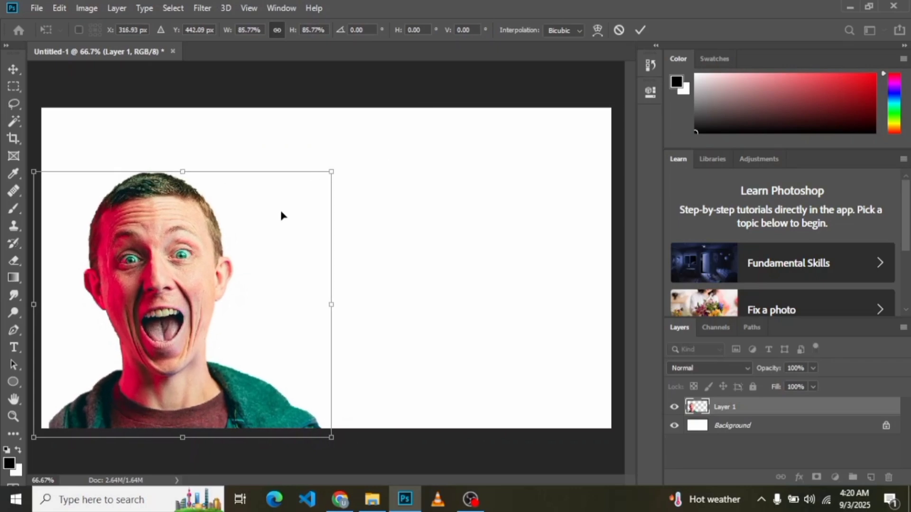
drag(181, 285, 193, 284)
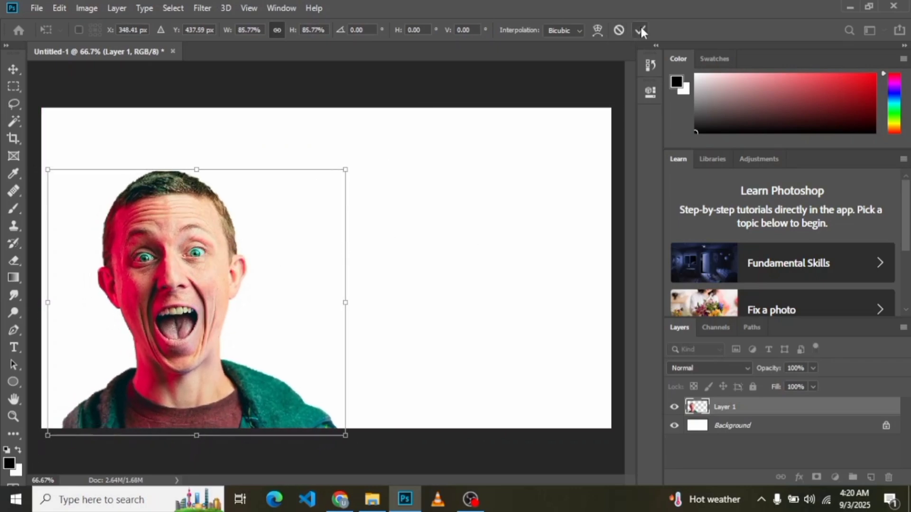
click(640, 30)
Step: Add a black (000000) Solid Color fill layer and place it beneath the man's cutout layer
click(835, 477)
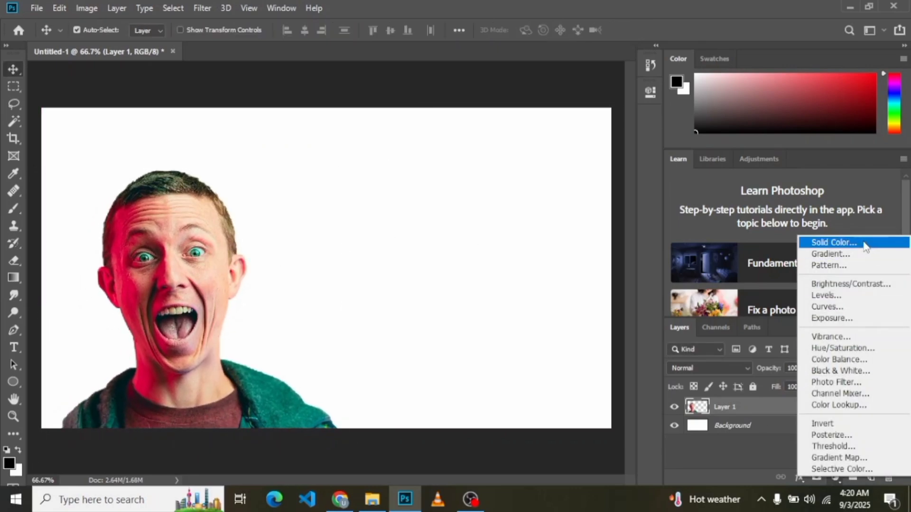
click(841, 241)
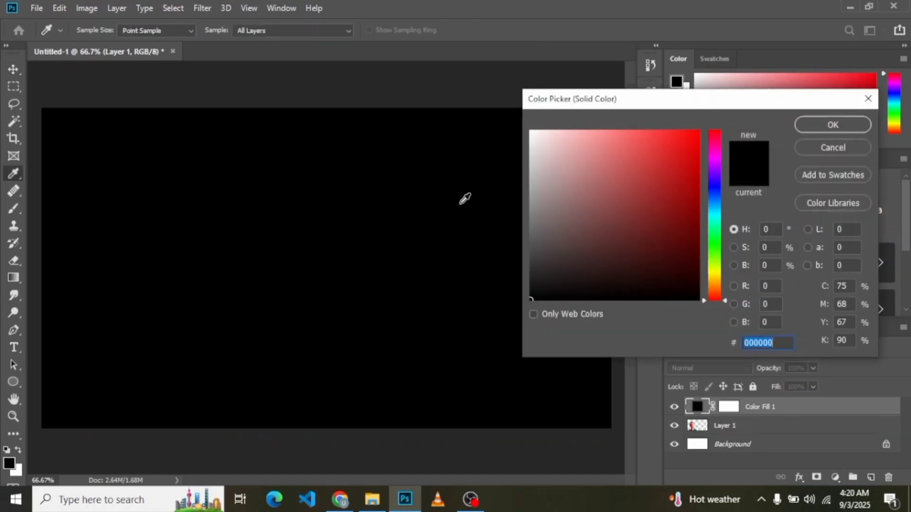
click(807, 127)
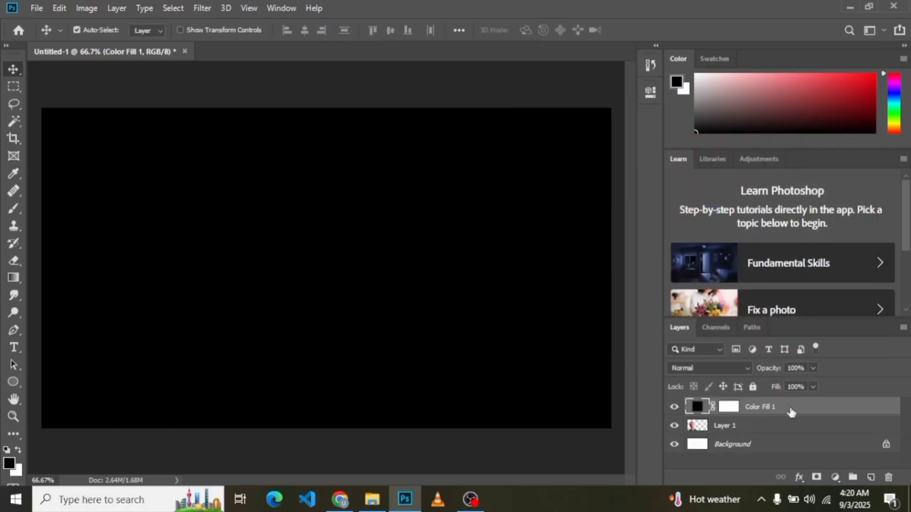
drag(790, 413, 796, 443)
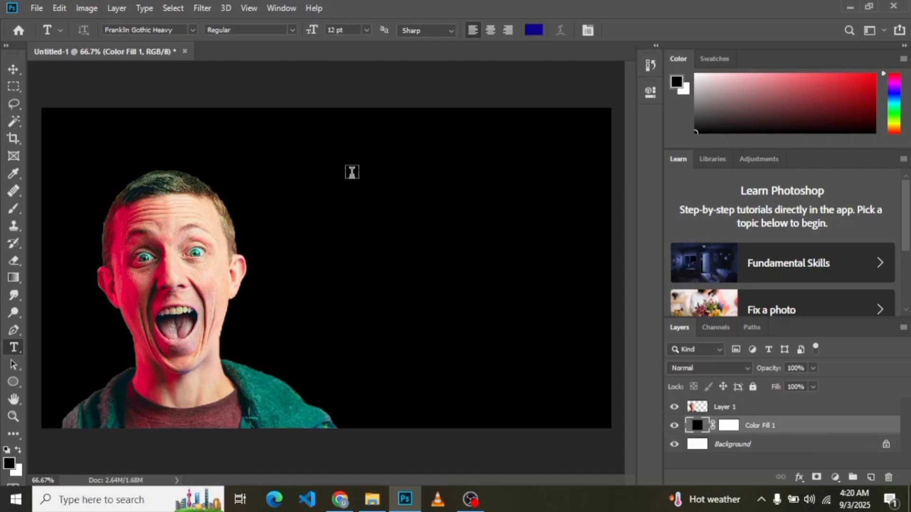
Step: Add the text "CREATE" on the black area to the upper right of the man
click(352, 172)
text(ce)
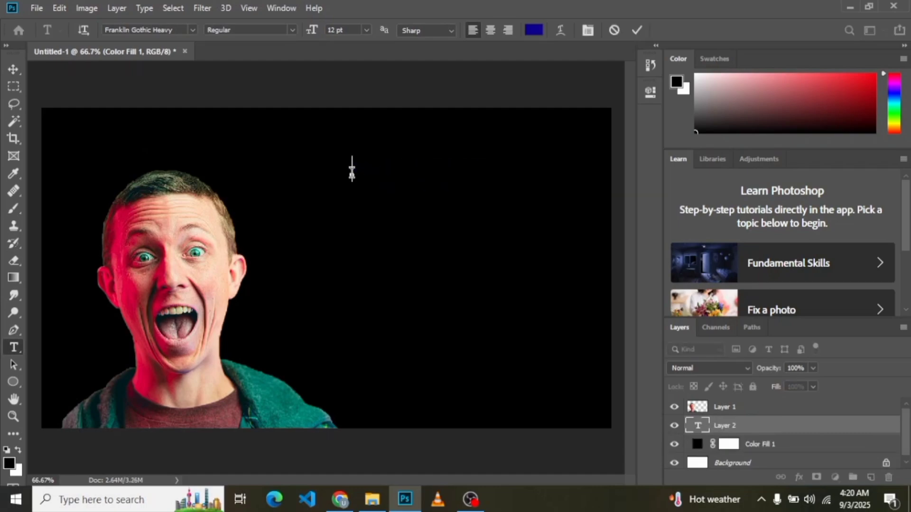
text(CREATE)
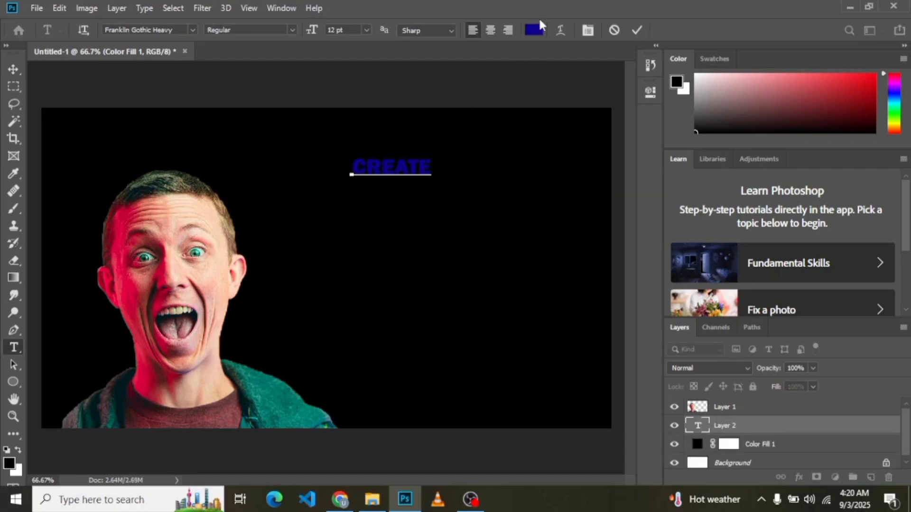
Step: Recolour the text CREATE white
key(ctrl+a)
click(529, 32)
drag(548, 140, 526, 134)
click(832, 125)
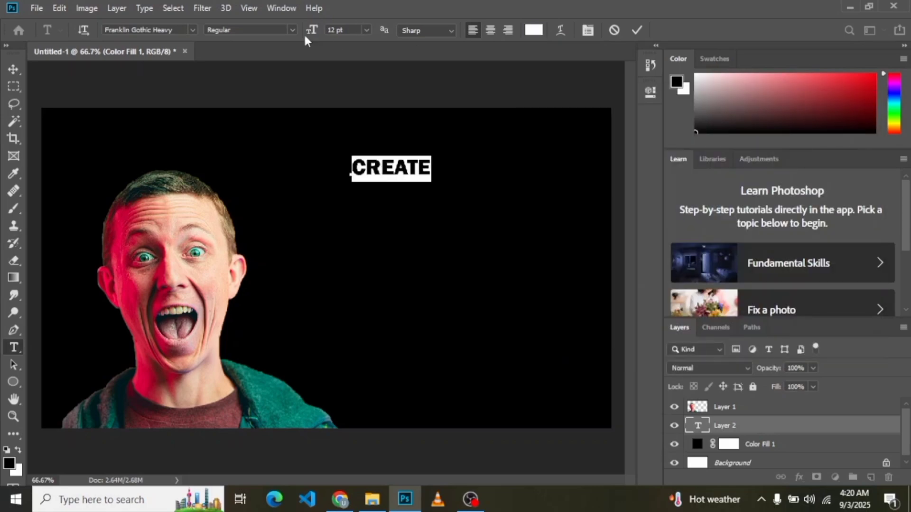
key(ctrl+t)
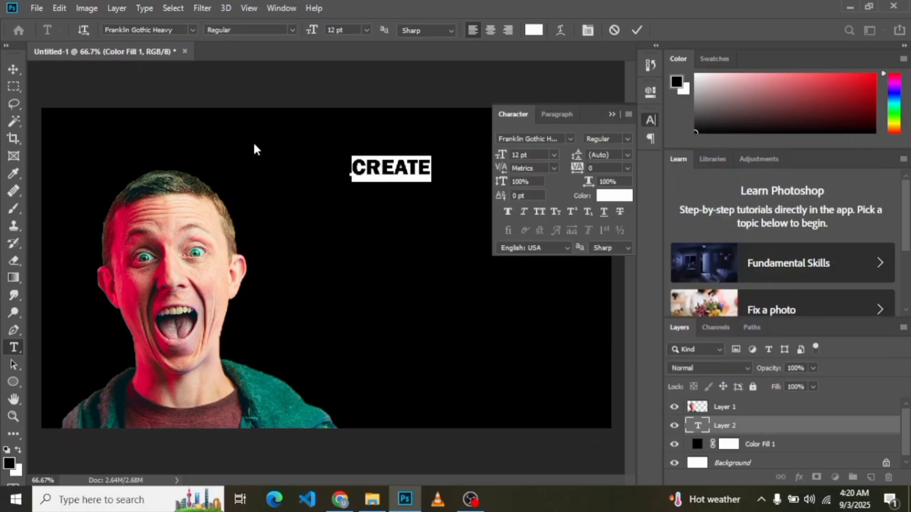
click(612, 114)
click(13, 70)
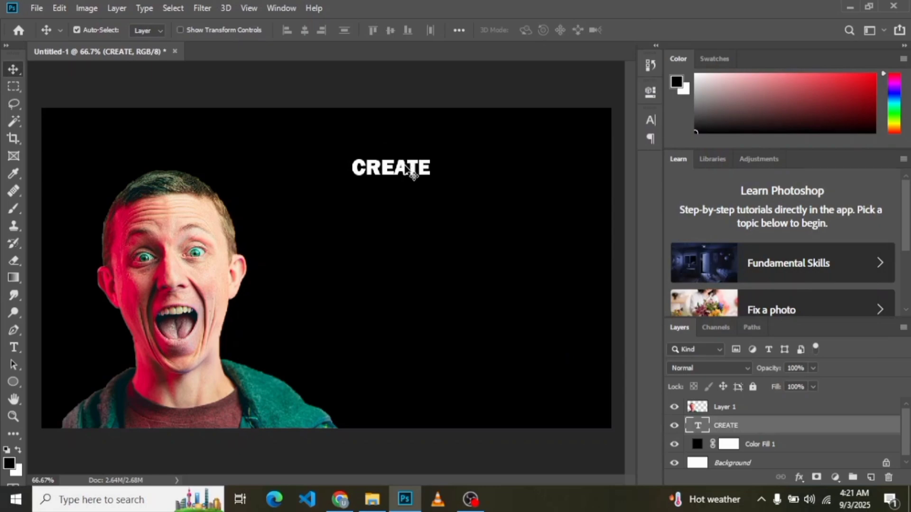
Step: Scale the text CREATE to about 270% and position it in the upper right part of the canvas
key(ctrl+t)
drag(431, 183, 567, 221)
drag(488, 194, 468, 204)
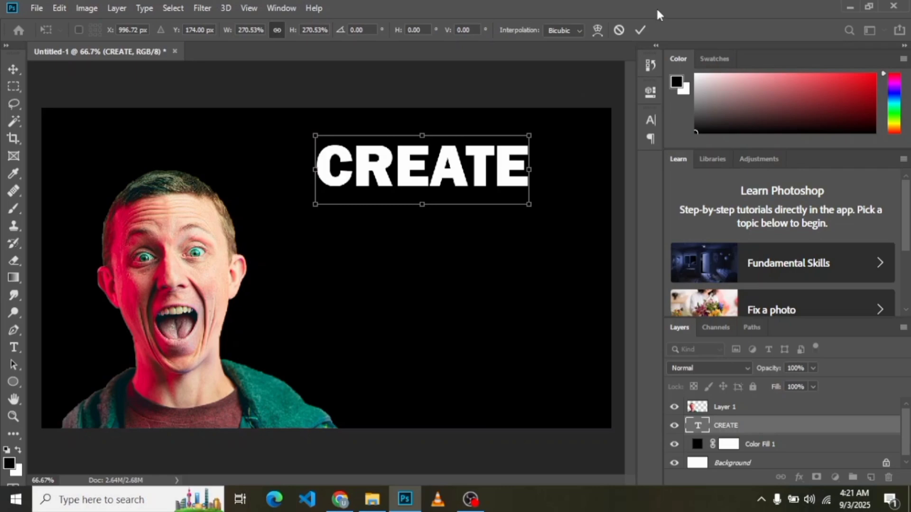
click(639, 30)
Step: Duplicate the CREATE text directly below the original and change the copy's wording to "YOUTUBE"
drag(447, 169, 447, 215)
key(t)
double_click(445, 214)
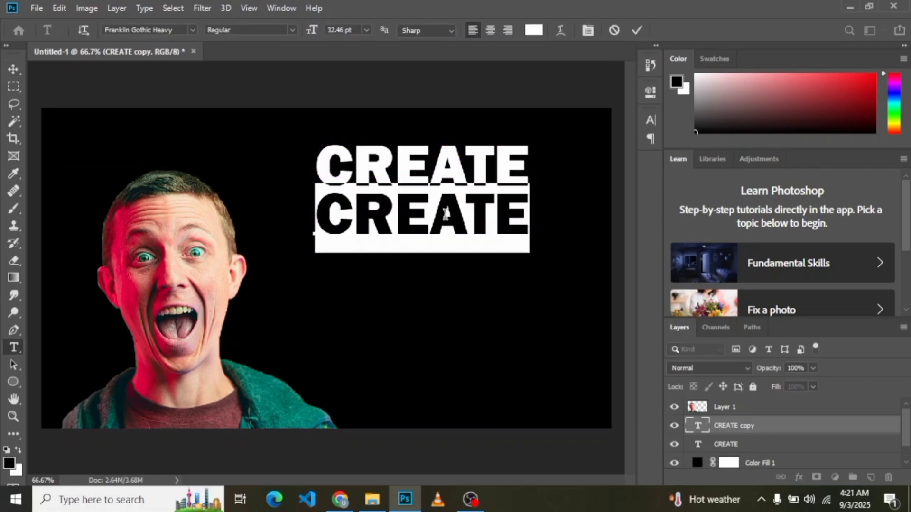
text(yO)
key(BackSpace)
key(BackSpace)
text(YOUTUBE)
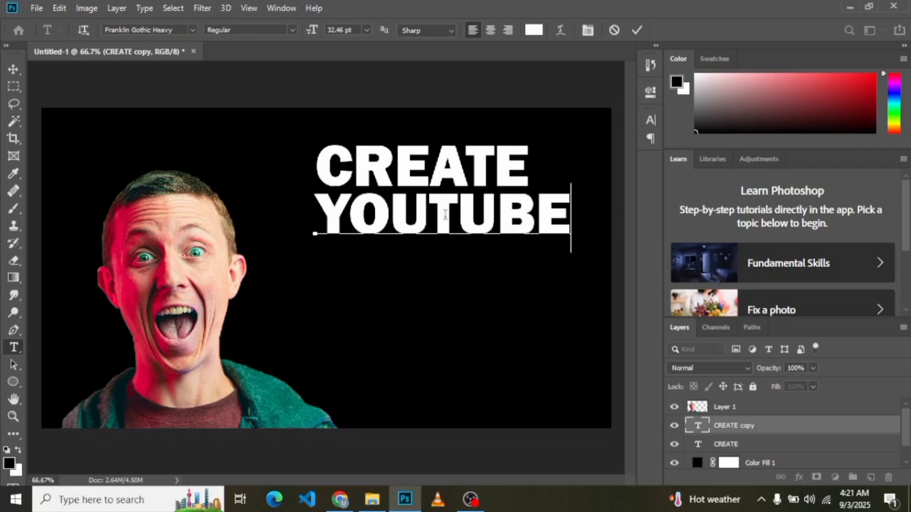
click(13, 69)
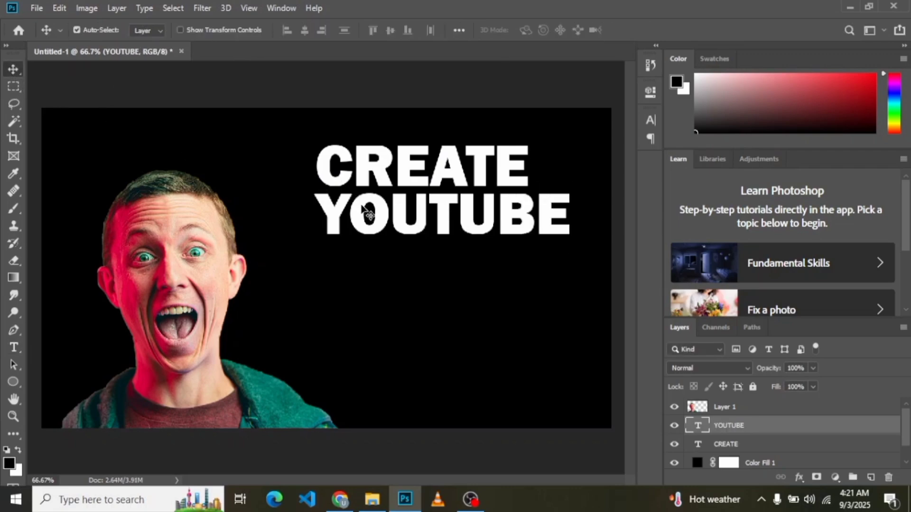
Step: Duplicate the YOUTUBE text directly below it and change the copy's wording to "THUMBNAIL"
drag(362, 205, 390, 279)
key(ctrl+z)
double_click(390, 279)
key(ctrl+a)
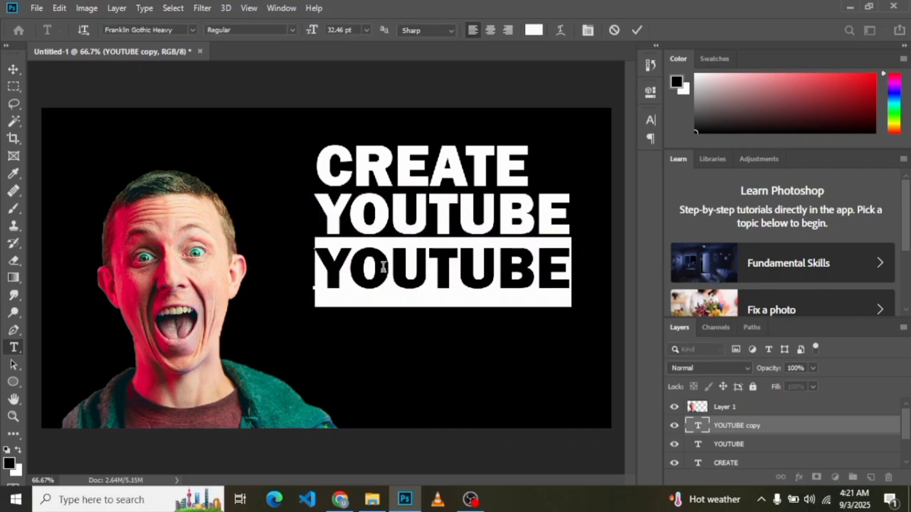
text(THUMBNAI)
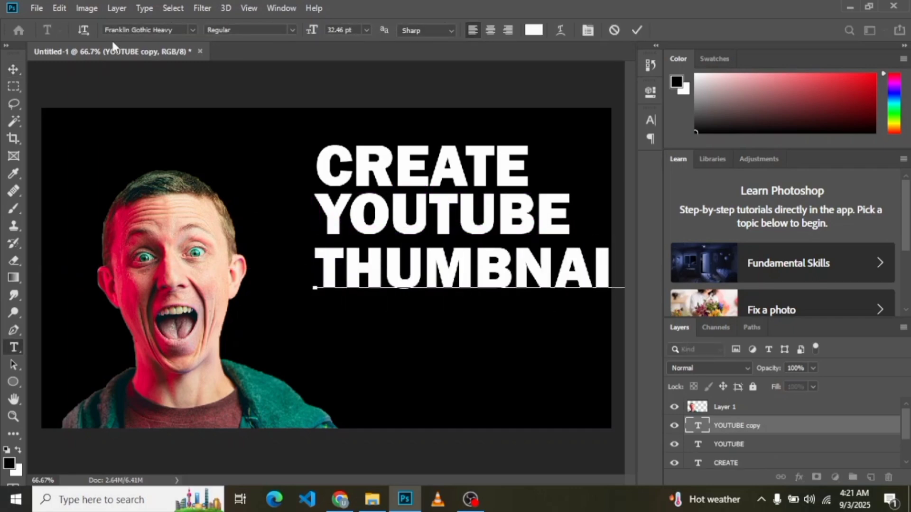
click(14, 70)
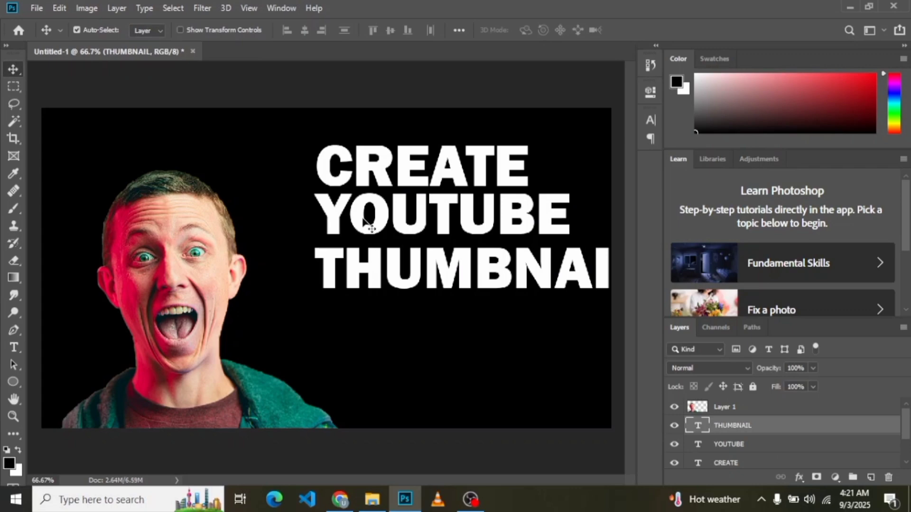
Step: Shift all three text lines left together and scale them to about 86% so they fit inside the canvas
click(393, 166)
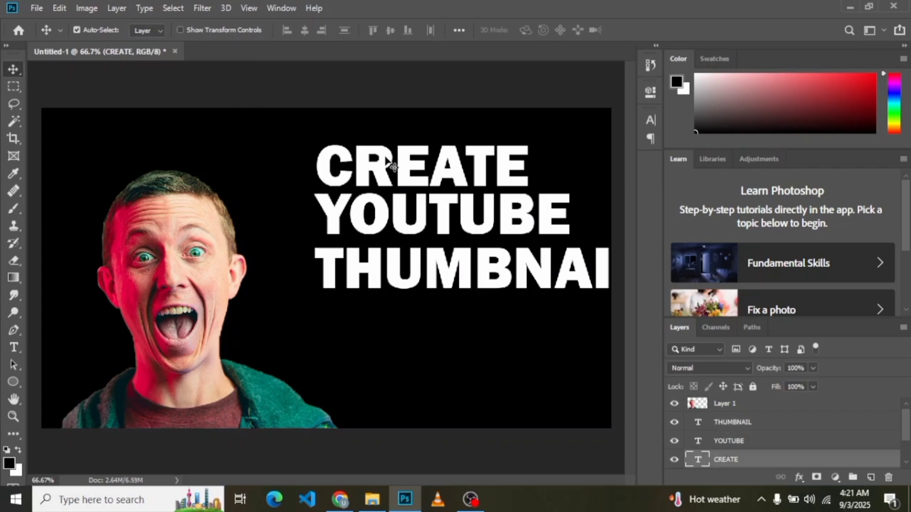
shift+click(418, 223)
shift+click(417, 261)
key(ctrl+t)
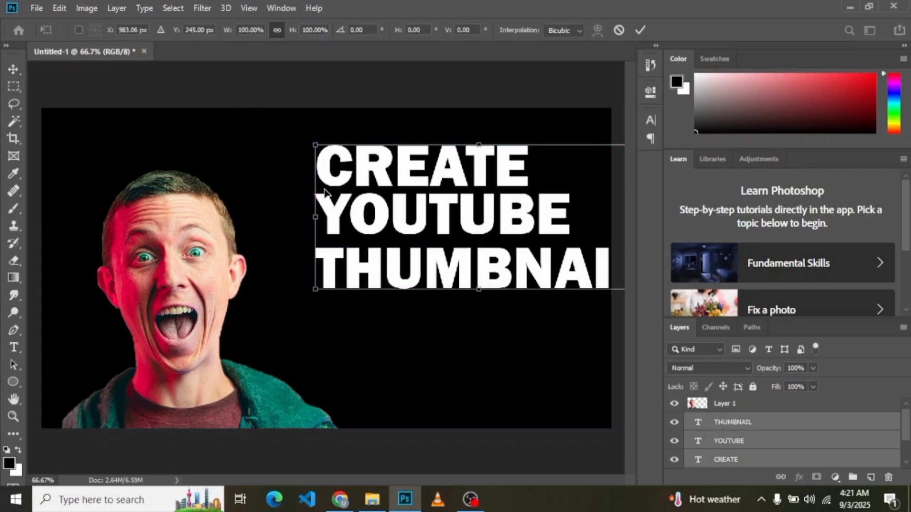
drag(388, 214, 339, 216)
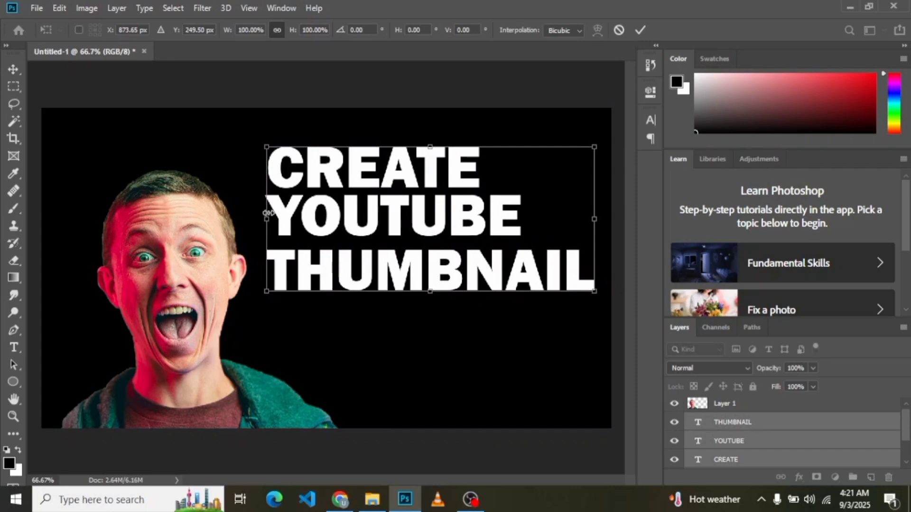
drag(268, 213, 312, 213)
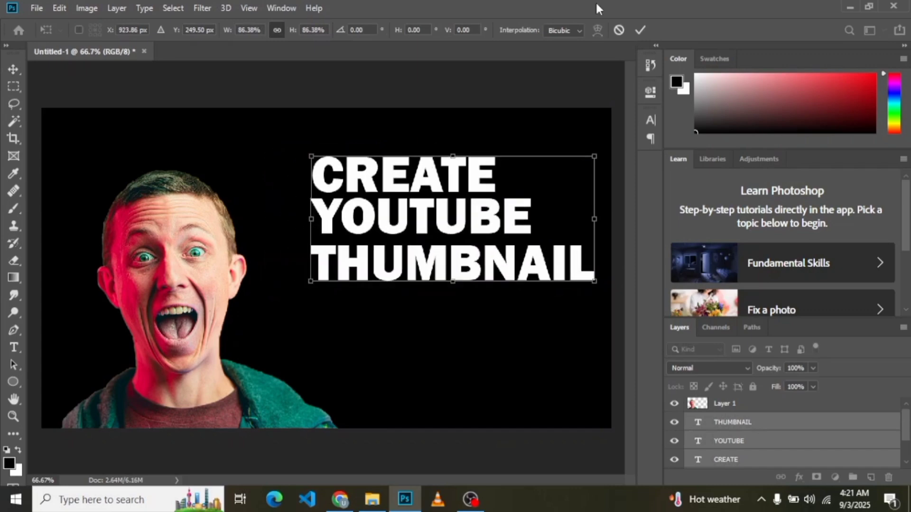
click(639, 30)
Step: Enlarge the word CREATE proportionally until it is nearly as wide as THUMBNAIL
click(421, 175)
key(ctrl+t)
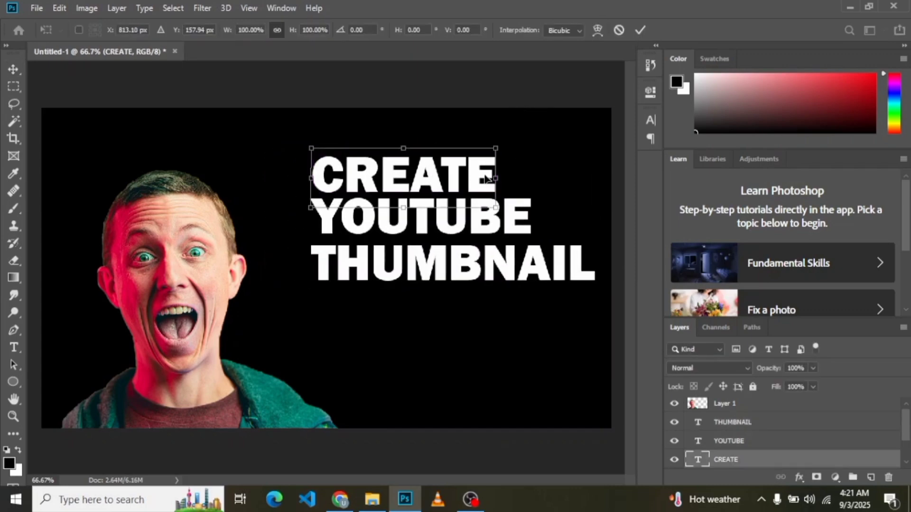
drag(496, 174, 578, 178)
click(638, 29)
Step: Centre the word YOUTUBE between the other two lines and enlarge it to nearly the width of CREATE
drag(498, 237, 560, 228)
key(ctrl+t)
key(ctrl+z)
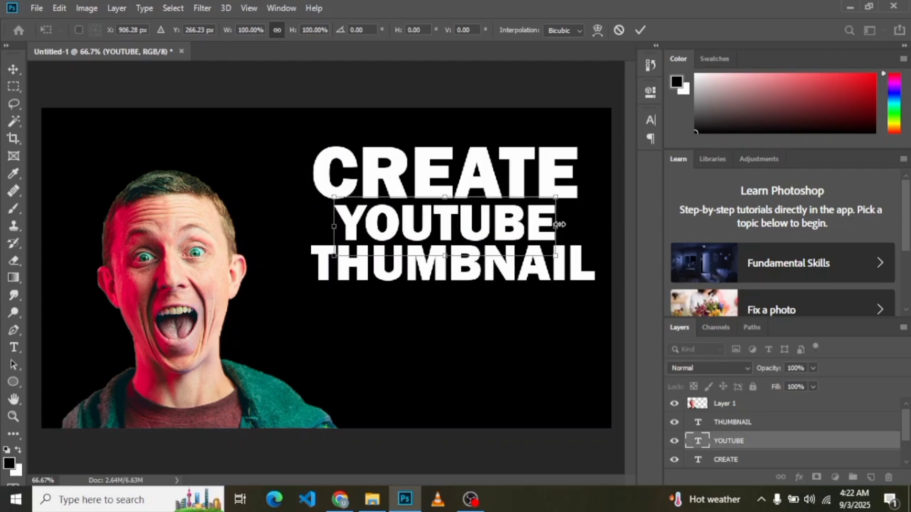
drag(560, 224, 576, 226)
click(640, 30)
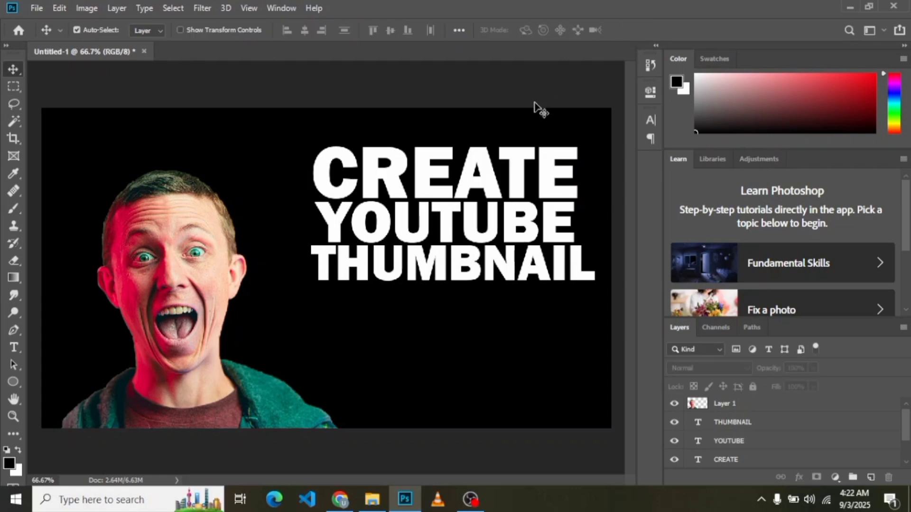
Step: Place the Photoshop logo rotated about 27° over the text's right half, and move its layer below the YOUTUBE text
drag(338, 324, 336, 308)
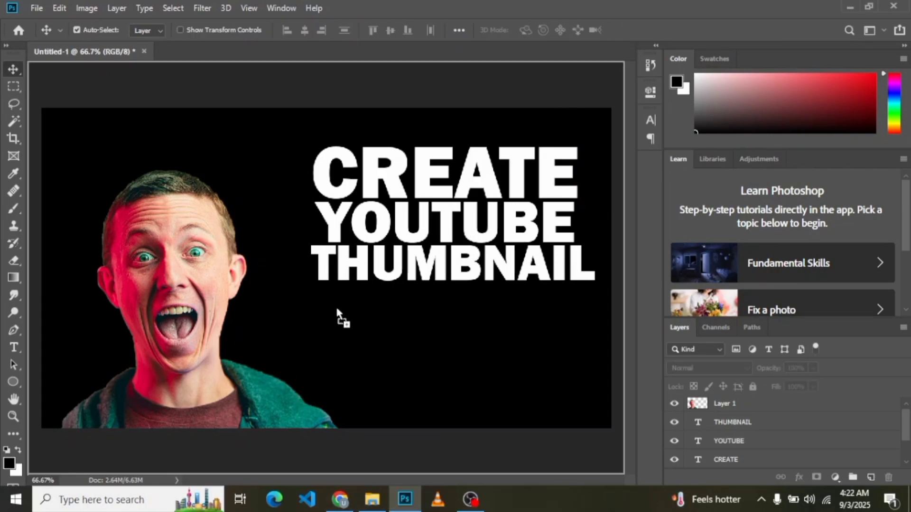
drag(605, 109, 567, 283)
drag(551, 242, 578, 250)
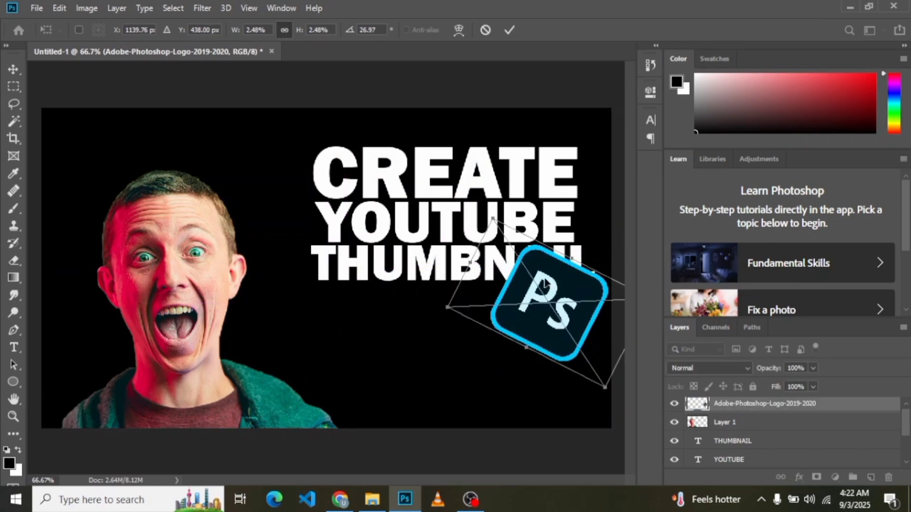
drag(549, 286, 525, 264)
drag(776, 411, 783, 437)
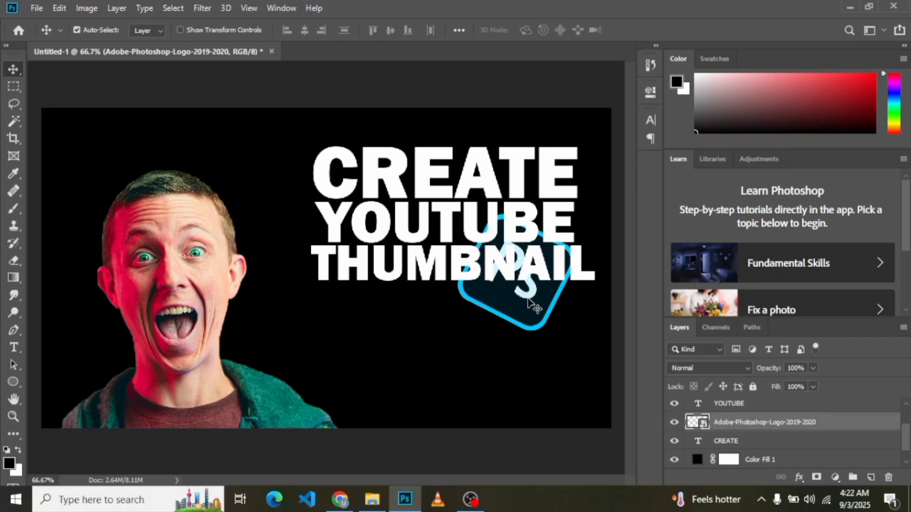
Step: Move the Photoshop logo down and to the right so only its upper part overlaps the word THUMBNAIL
drag(527, 300, 552, 333)
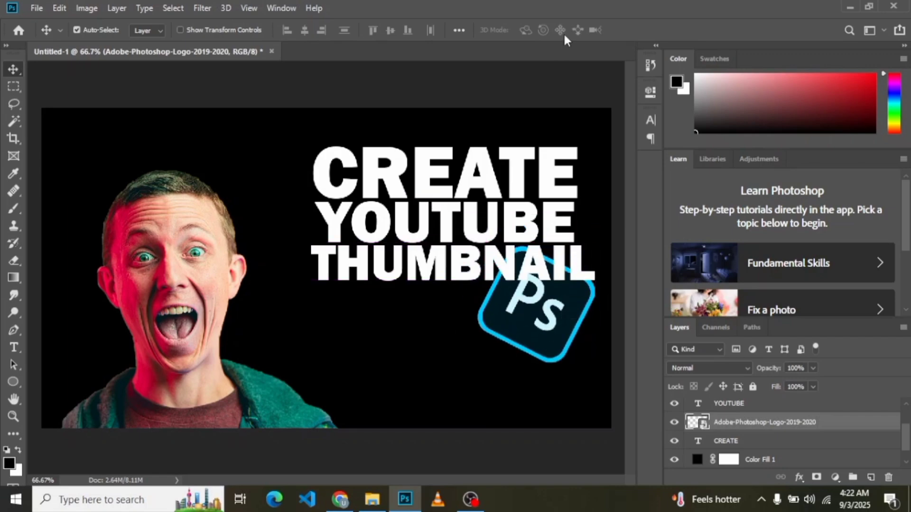
Step: Recolour the letters TUBE in the word YOUTUBE to red (ff0000)
double_click(441, 219)
click(430, 219)
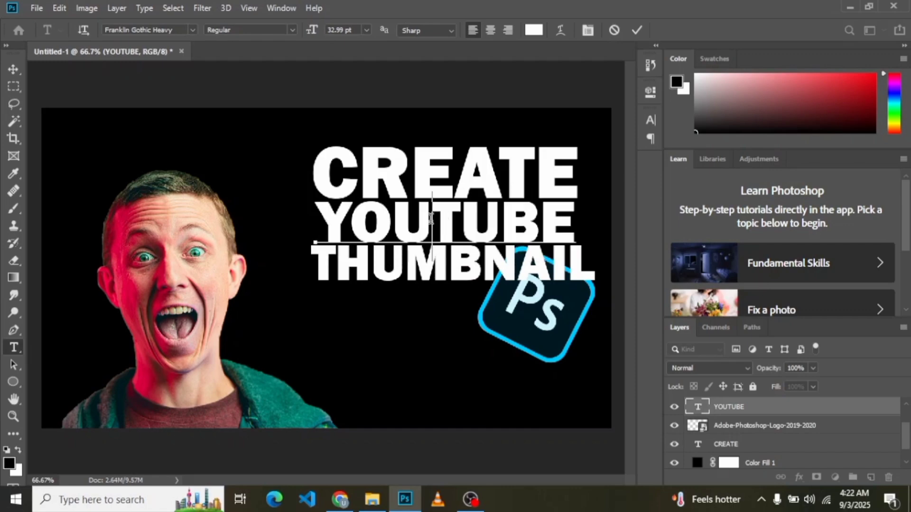
drag(436, 218, 575, 220)
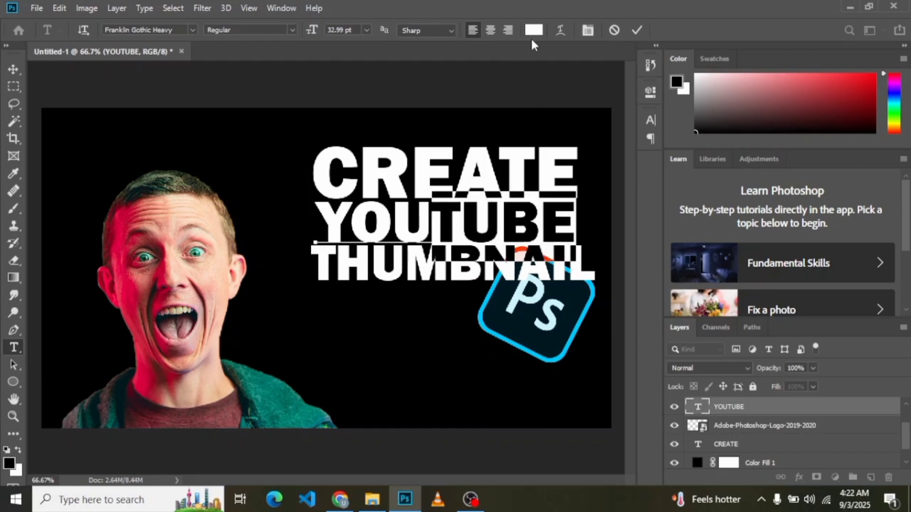
click(533, 30)
text(ff0000)
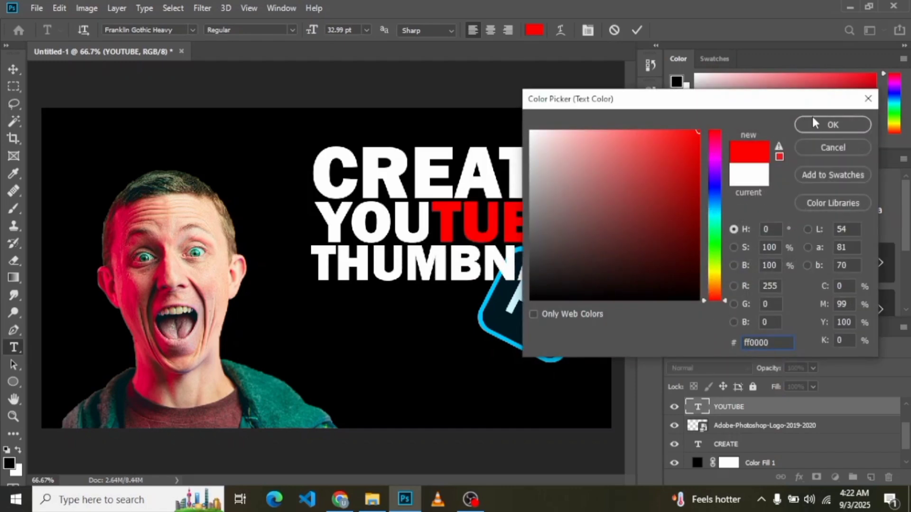
click(832, 125)
key(Escape)
key(v)
Step: Apply a Bevel & Emboss style to the THUMBNAIL text with depth 584% and size about 120 px
click(418, 273)
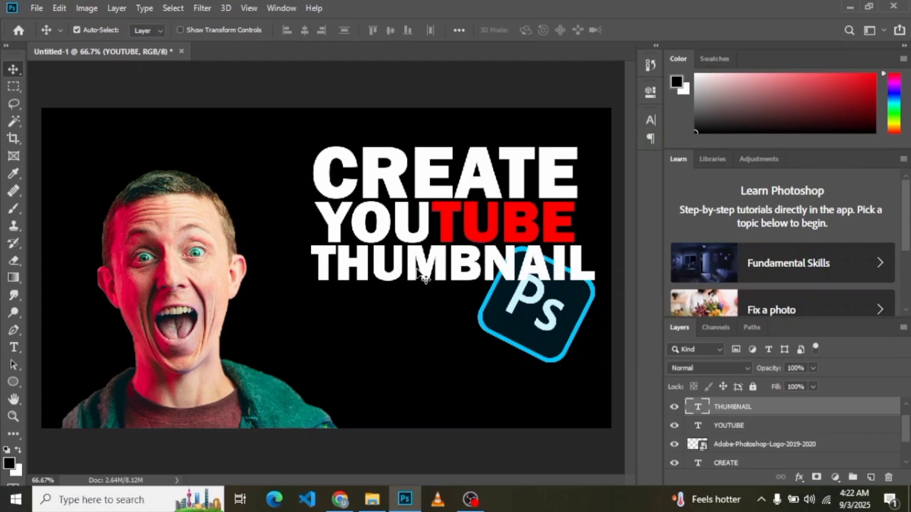
key(h)
double_click(765, 408)
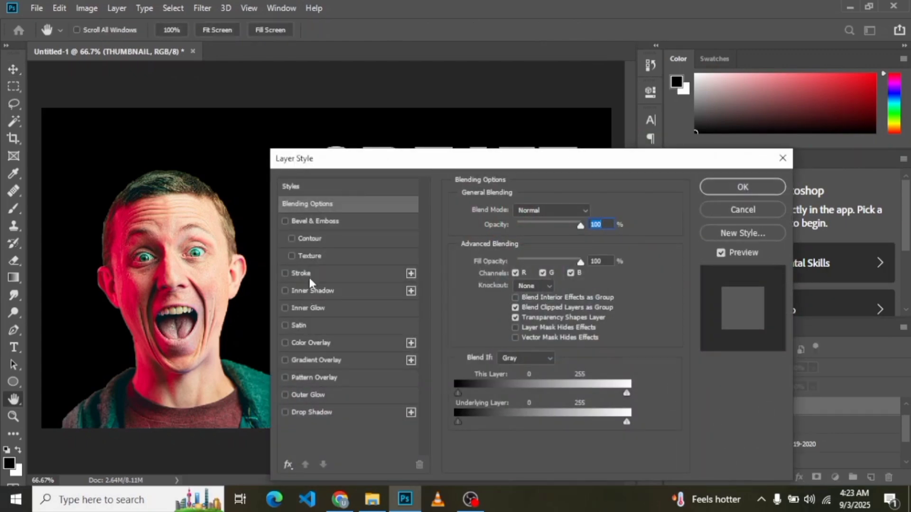
click(320, 221)
drag(572, 161, 476, 298)
drag(402, 377, 435, 379)
drag(401, 404, 433, 406)
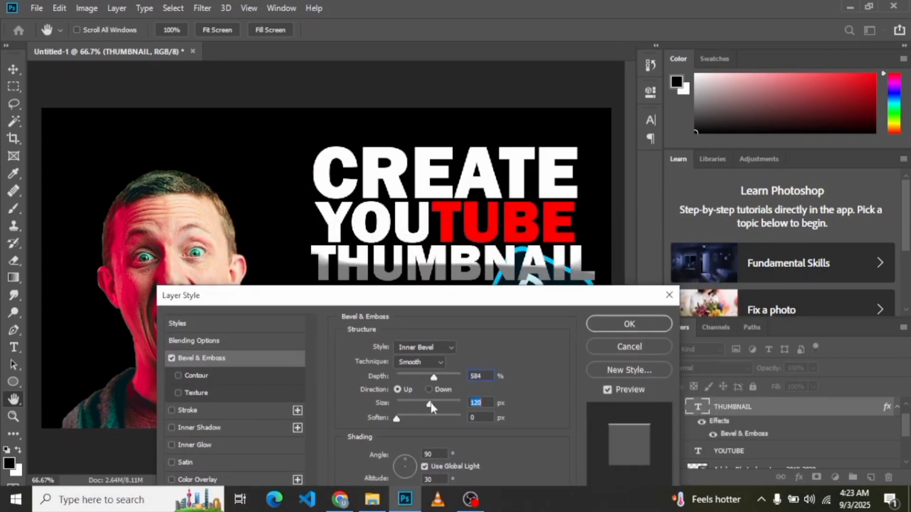
click(629, 324)
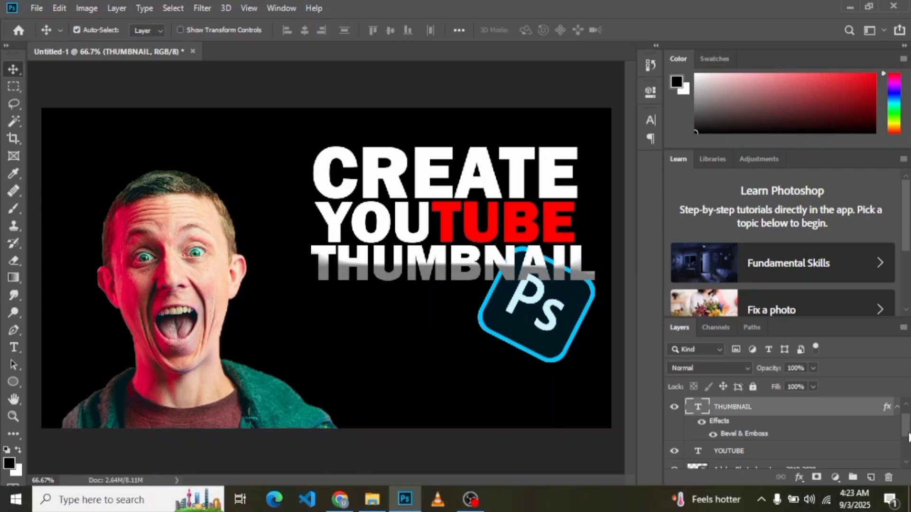
Step: Add a gradient fill layer directly above the black Color Fill 1 layer
drag(907, 437, 900, 457)
click(816, 445)
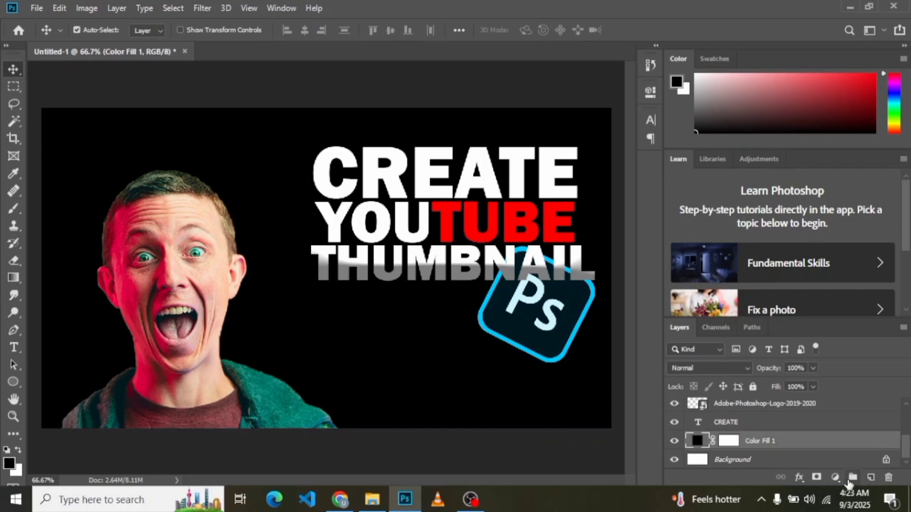
click(835, 476)
click(833, 255)
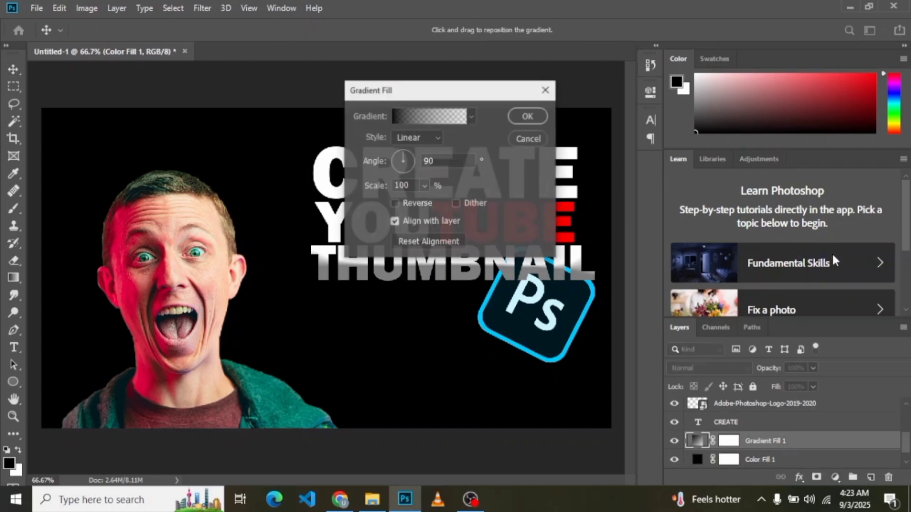
Step: Change the gradient's starting colour stop to red, fading to transparent, and lower the gradient layer's opacity to 63%
click(402, 114)
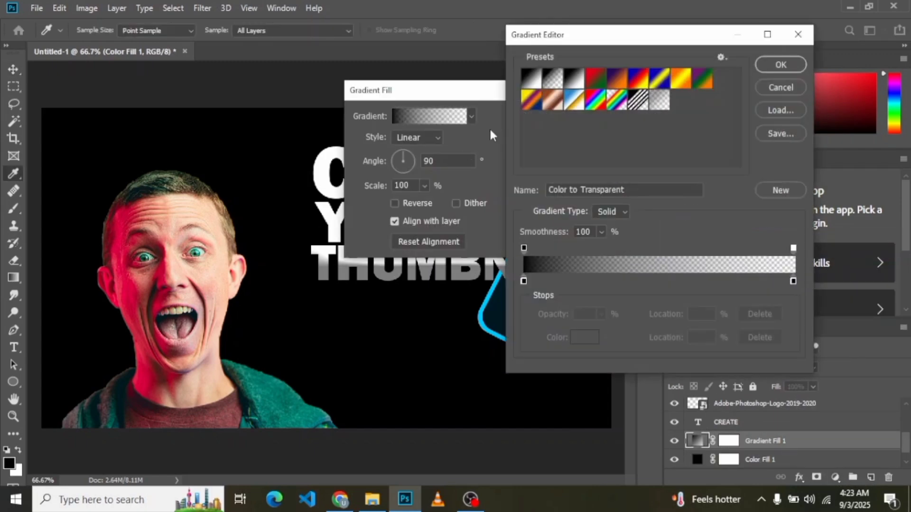
click(523, 281)
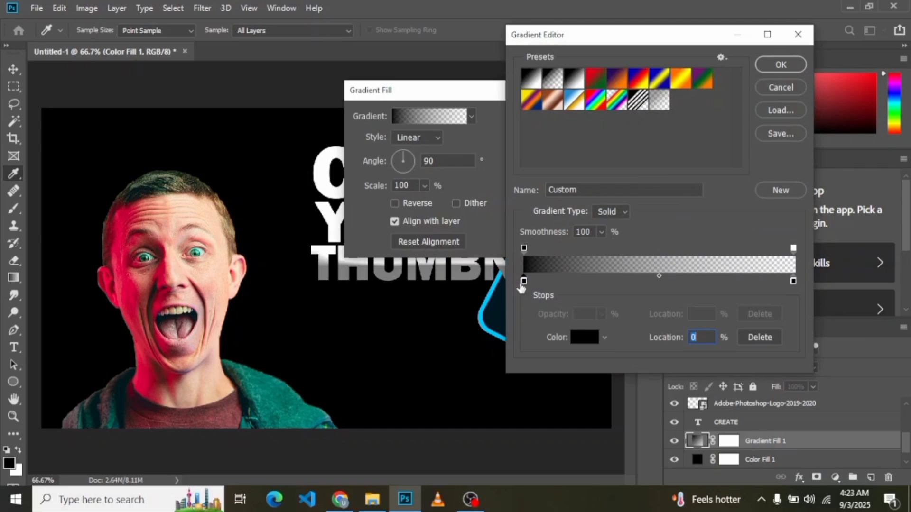
double_click(522, 282)
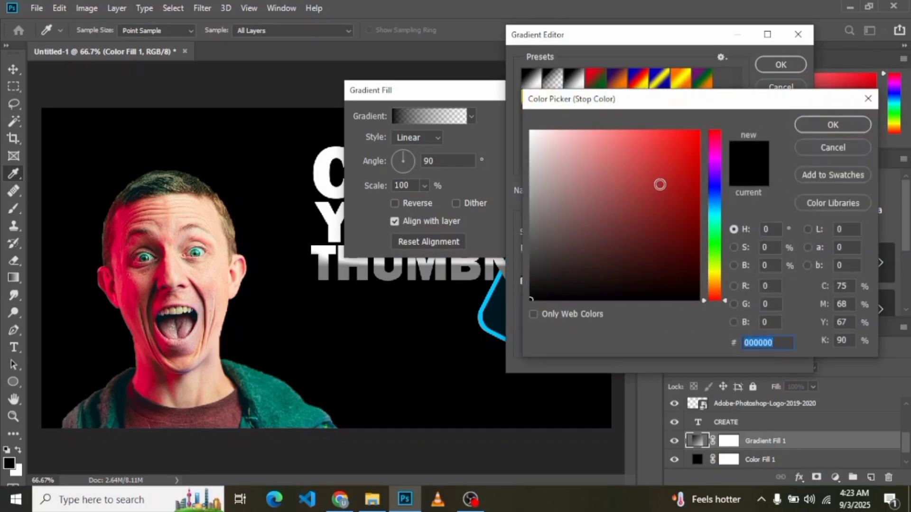
click(698, 137)
click(833, 125)
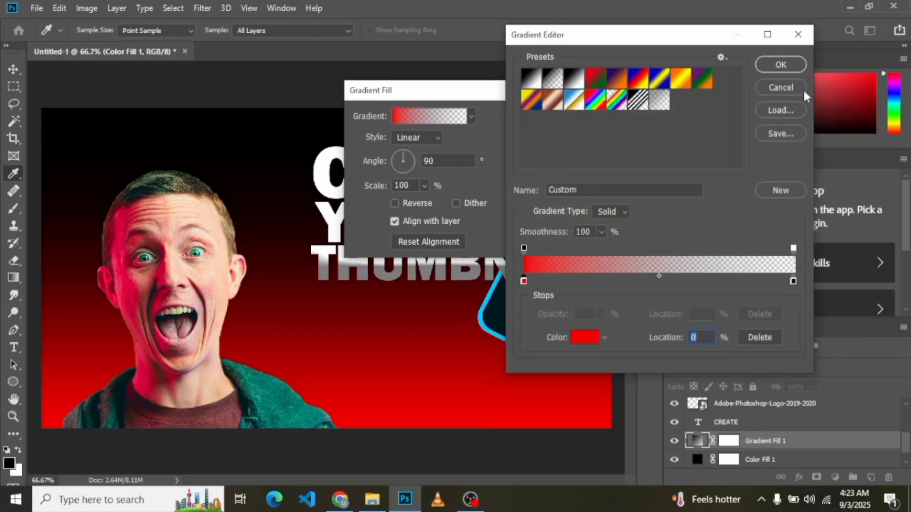
click(789, 65)
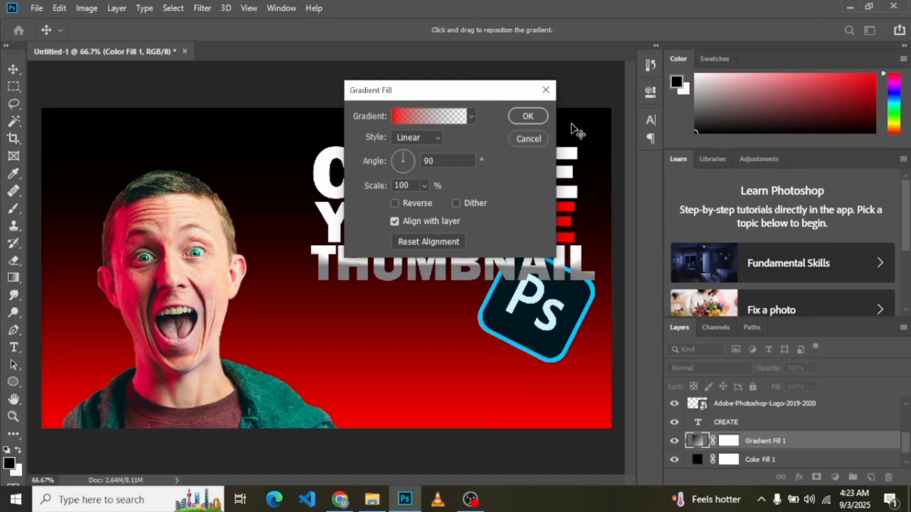
click(525, 119)
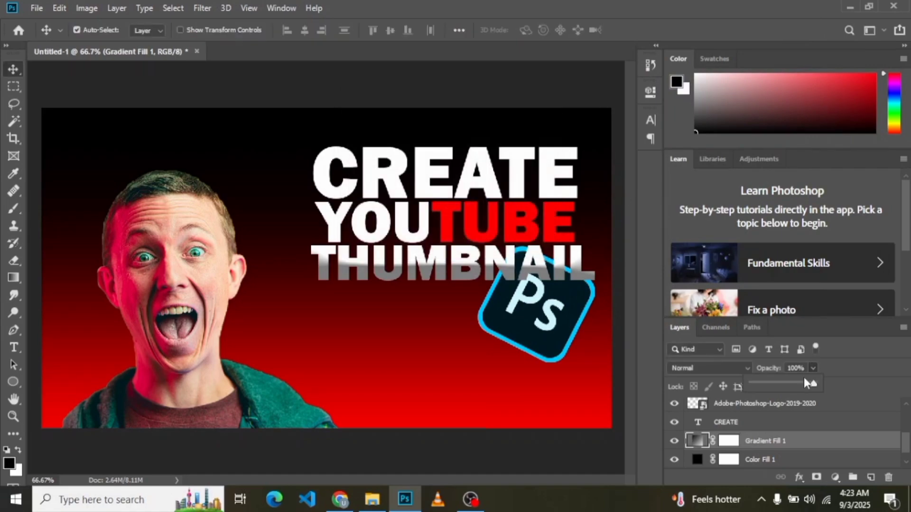
drag(804, 378, 791, 382)
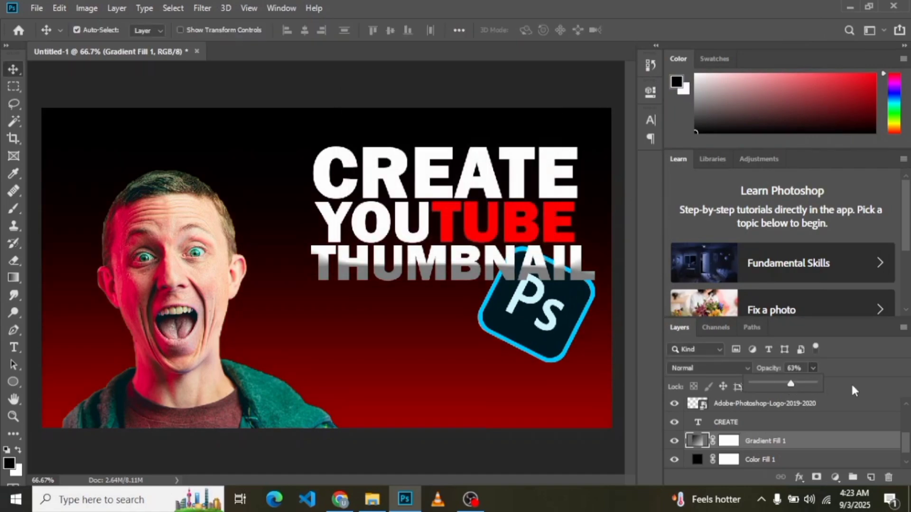
Step: Give the cut-out man a pink Outer Glow with 51% opacity, 32 px size and 67% range
click(181, 265)
double_click(776, 406)
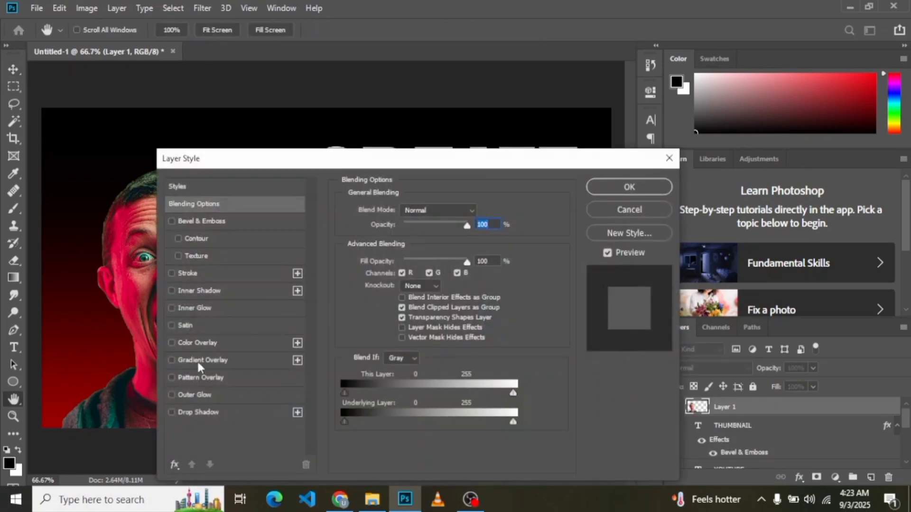
click(199, 396)
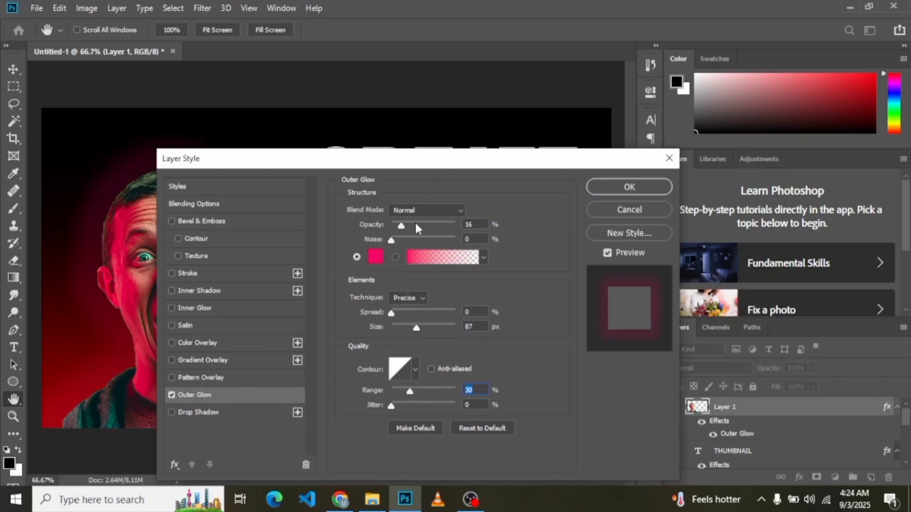
drag(416, 229, 423, 228)
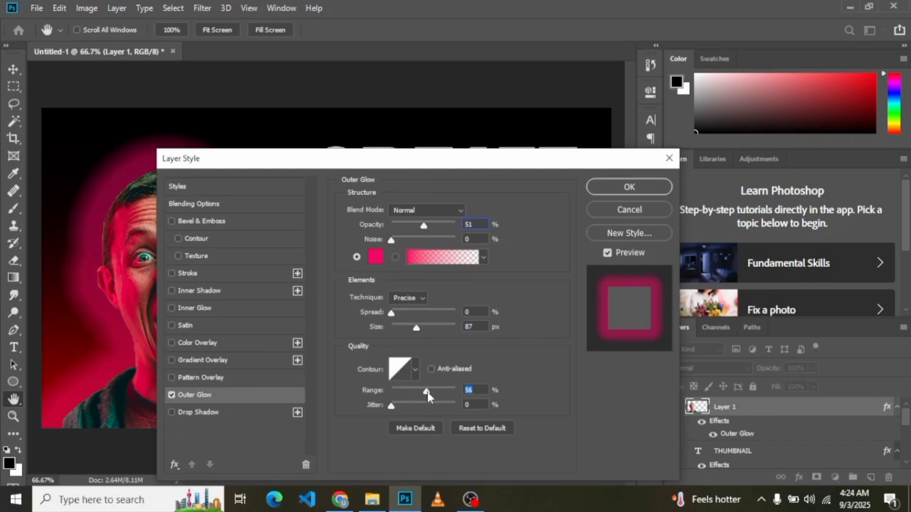
drag(429, 396, 435, 398)
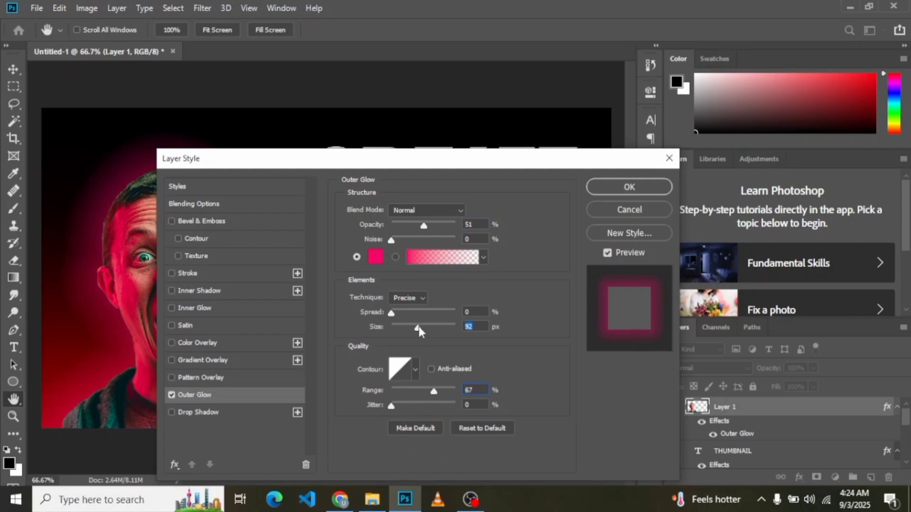
drag(419, 331, 405, 329)
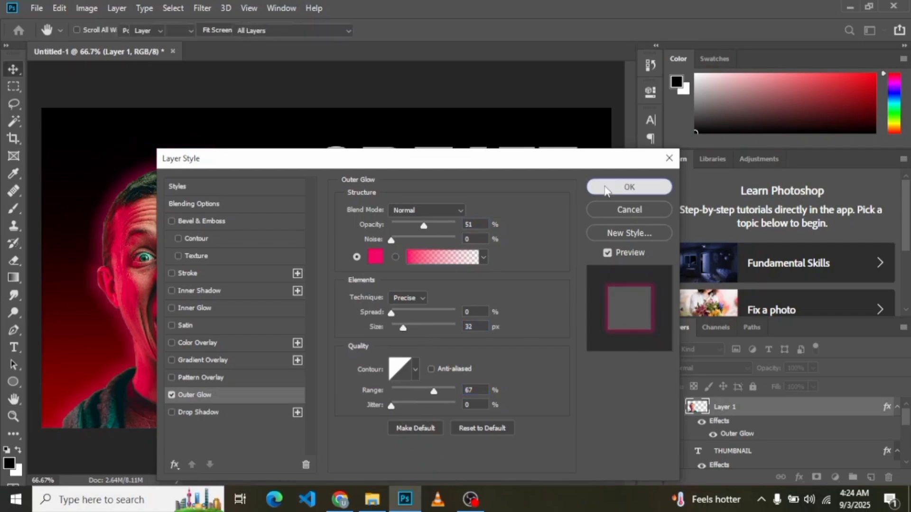
click(628, 187)
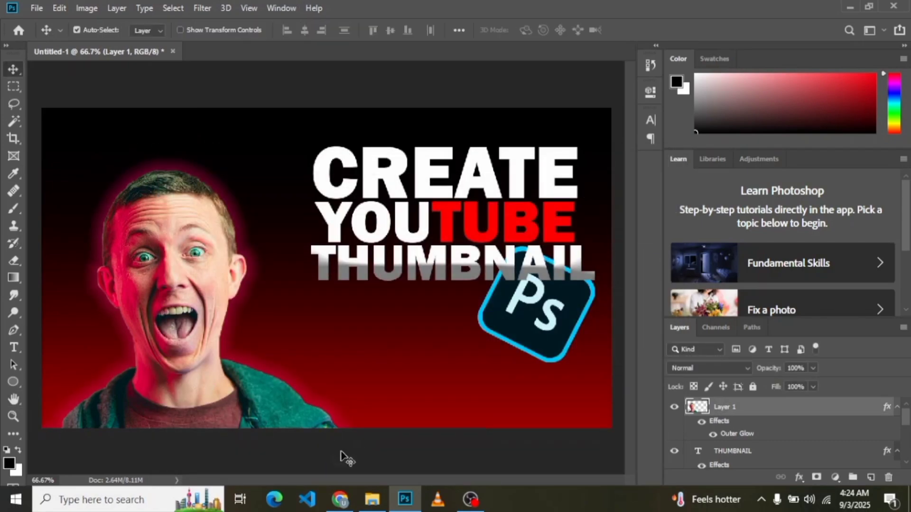
Step: Place the youtube-logo-featured image into the document and scale it to about half size in the canvas's lower left
drag(345, 457, 362, 325)
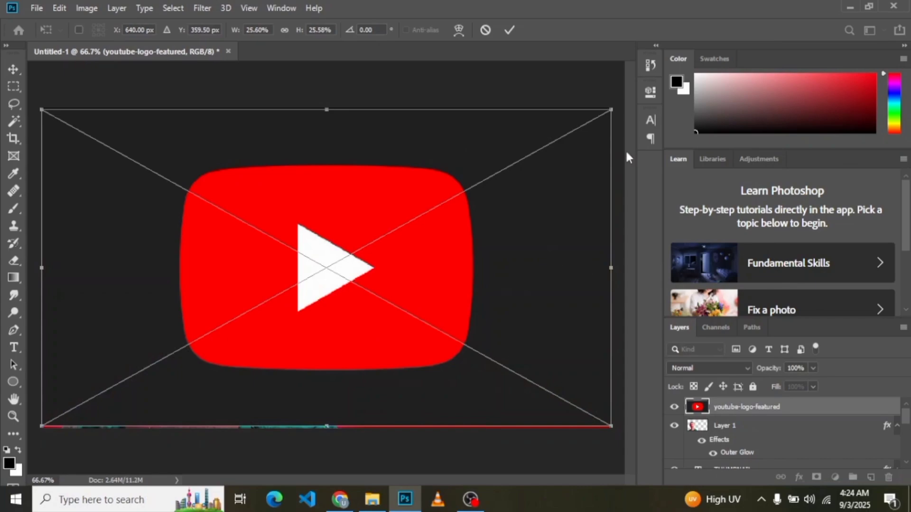
drag(613, 105, 382, 328)
click(14, 70)
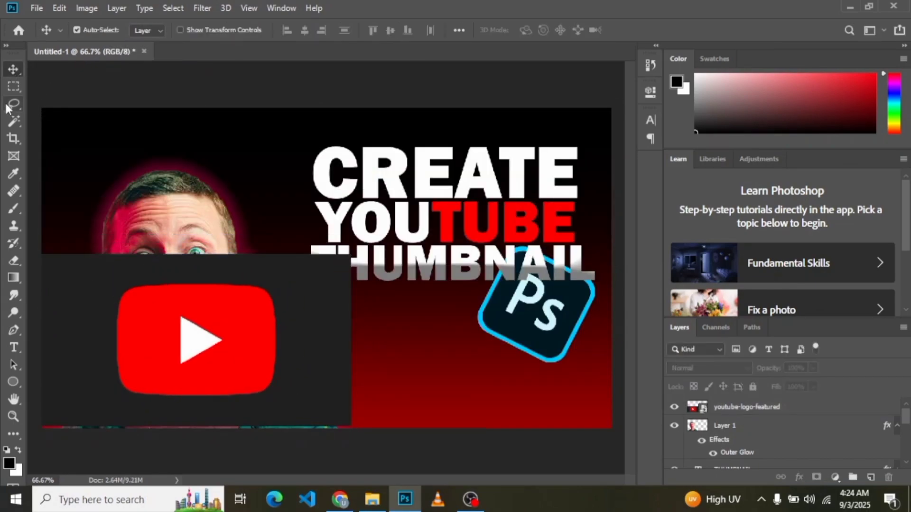
Step: Select the dark background around the YouTube logo with the Magic Wand and try to delete it
click(14, 121)
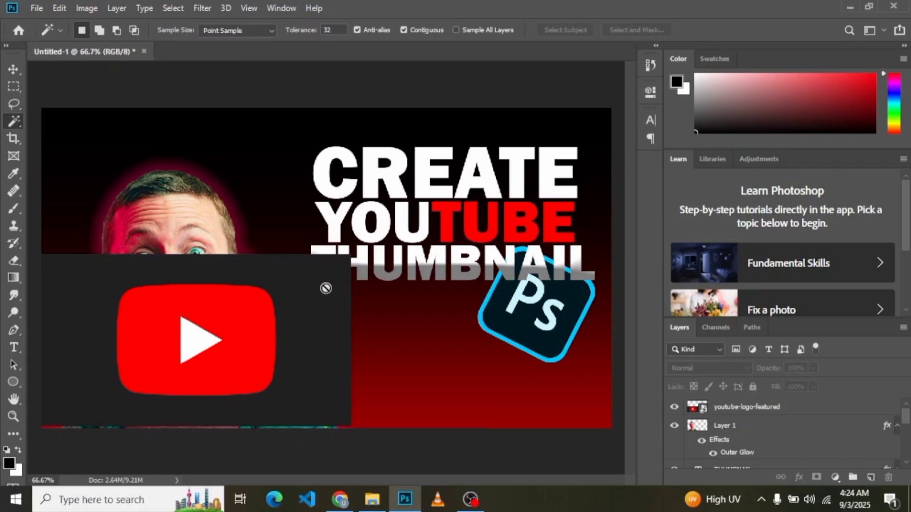
click(741, 409)
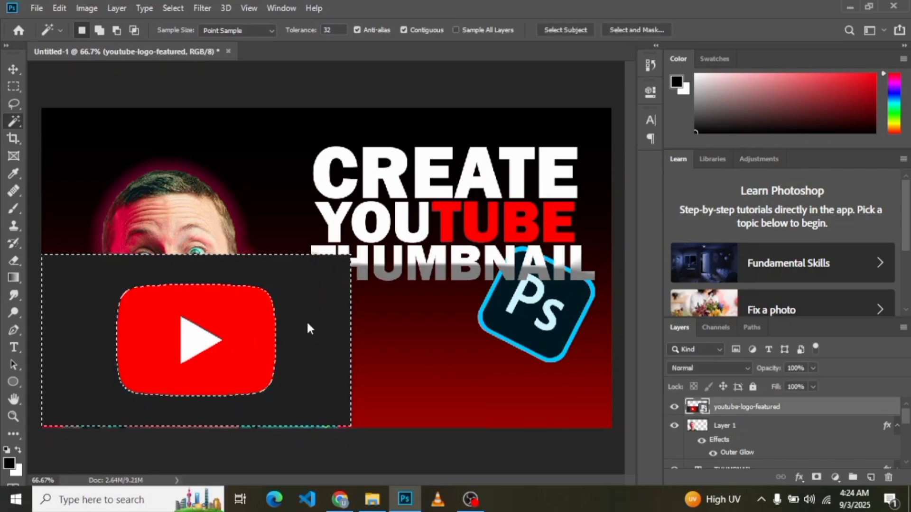
key(Delete)
click(437, 194)
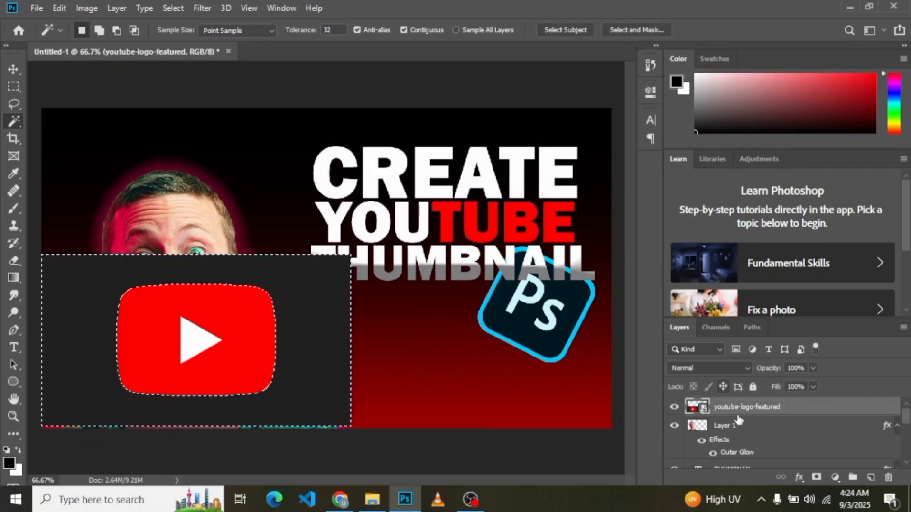
Step: Rasterize the YouTube logo layer, delete the selected dark background and clear the selection
right_click(784, 404)
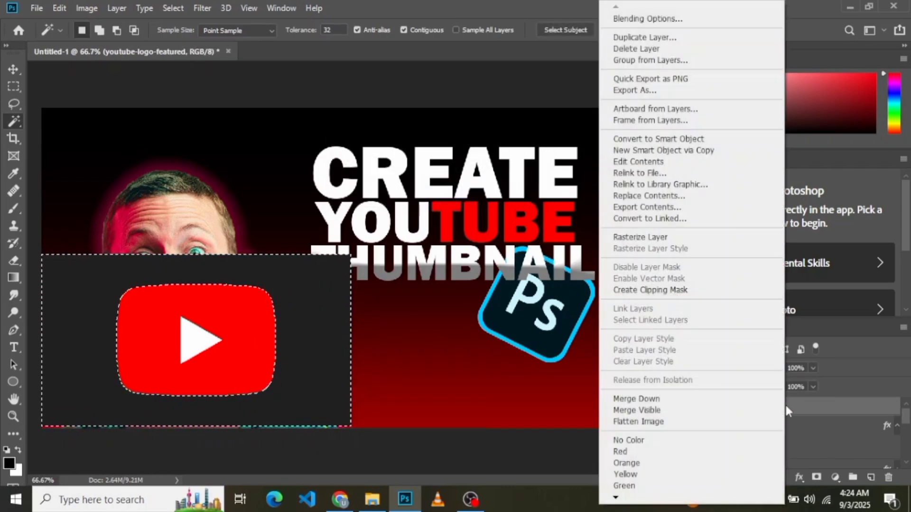
click(679, 238)
key(Delete)
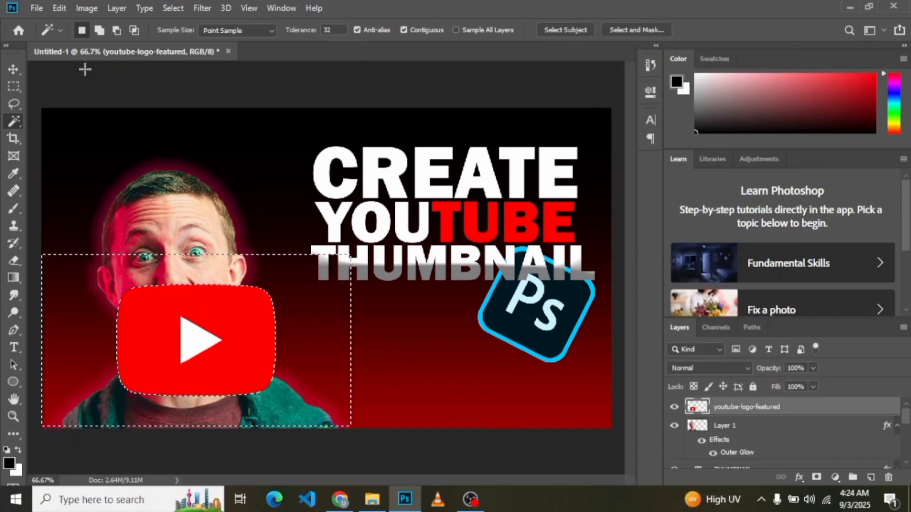
click(15, 84)
key(ctrl+d)
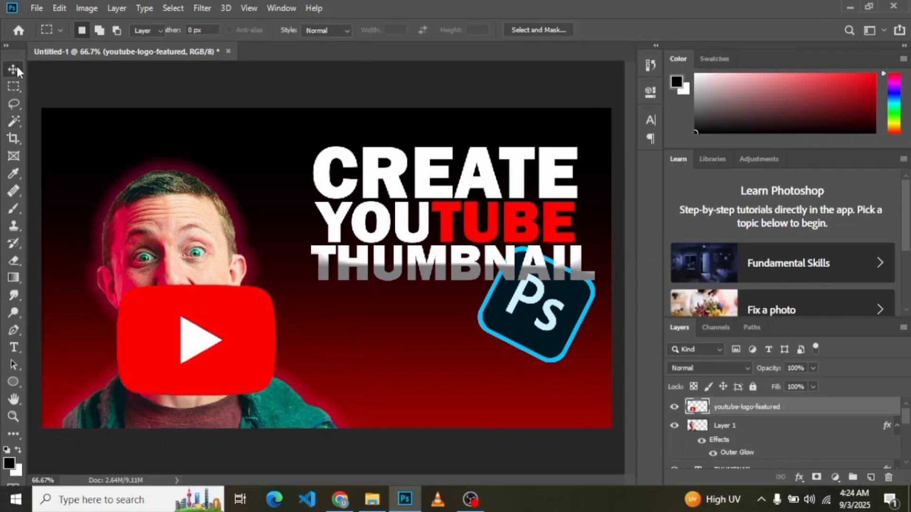
Step: Rotate the YouTube logo to about -24°, scale it to about 45% and place it over the start of the word YOUTUBE
click(14, 70)
drag(244, 305, 420, 304)
key(ctrl+t)
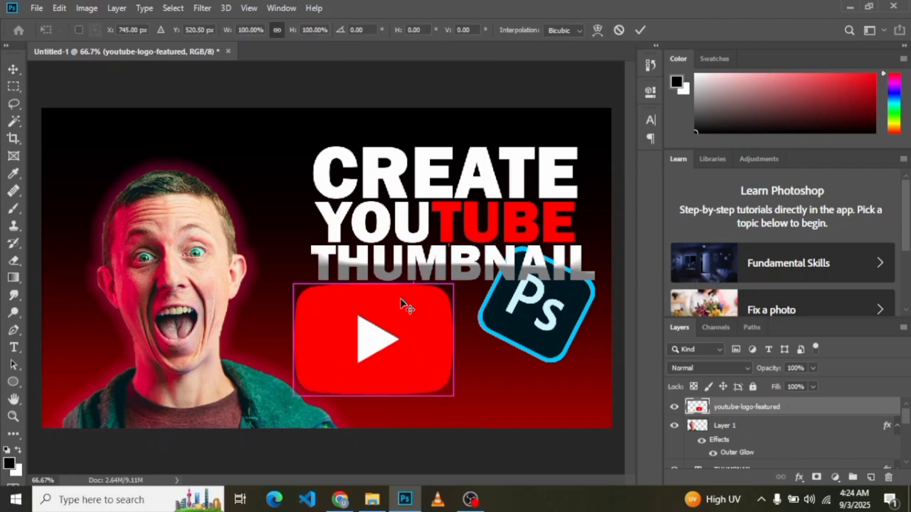
drag(457, 275, 451, 232)
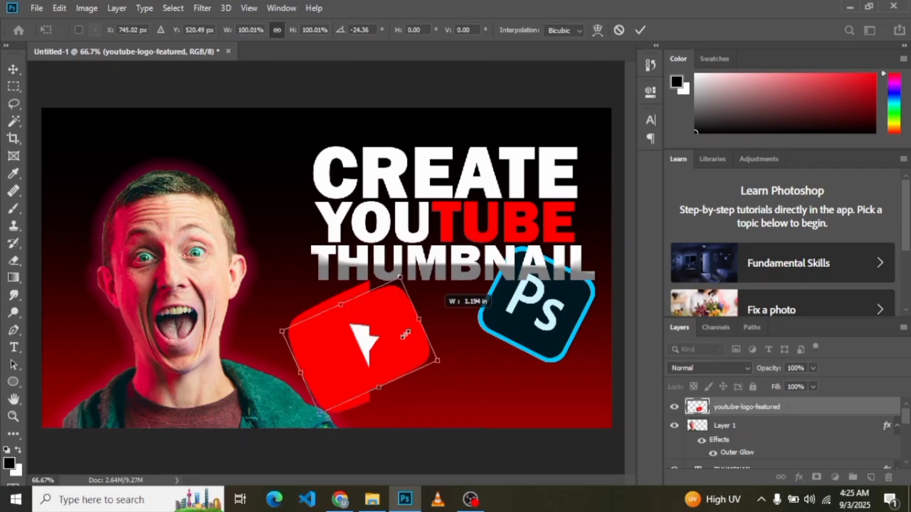
drag(405, 333, 369, 371)
drag(316, 354, 306, 209)
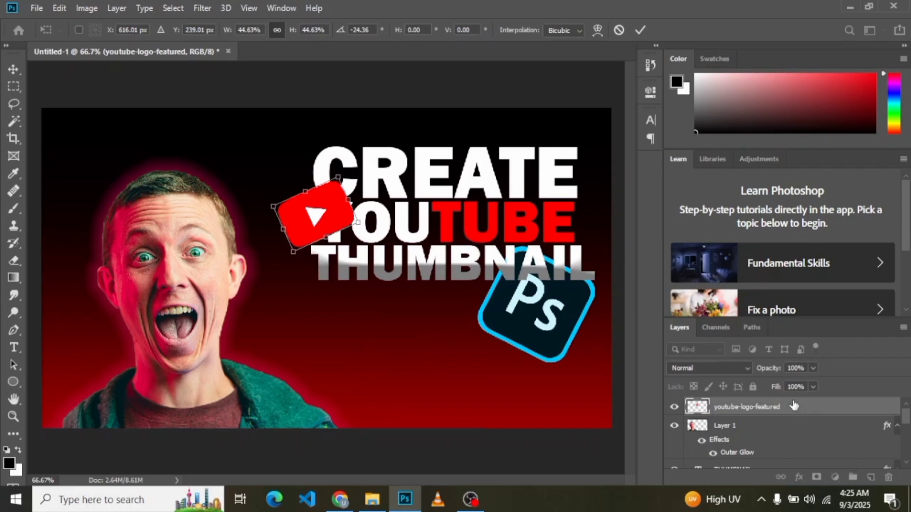
Step: Move the YouTube logo layer directly below the YOUTUBE text layer
drag(794, 404, 781, 464)
drag(783, 455, 769, 459)
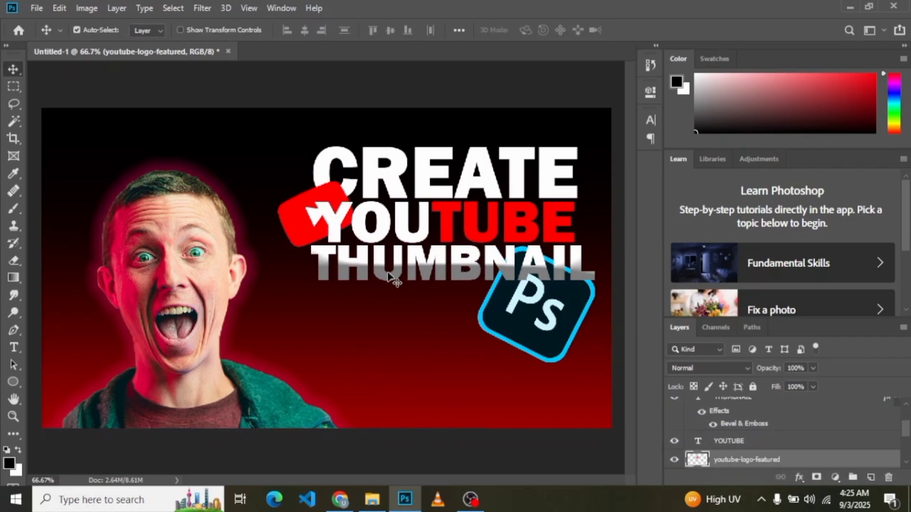
Step: Bring the grid of black squares from the Untitled-2 document into the thumbnail and scale it up to about 557%
click(124, 90)
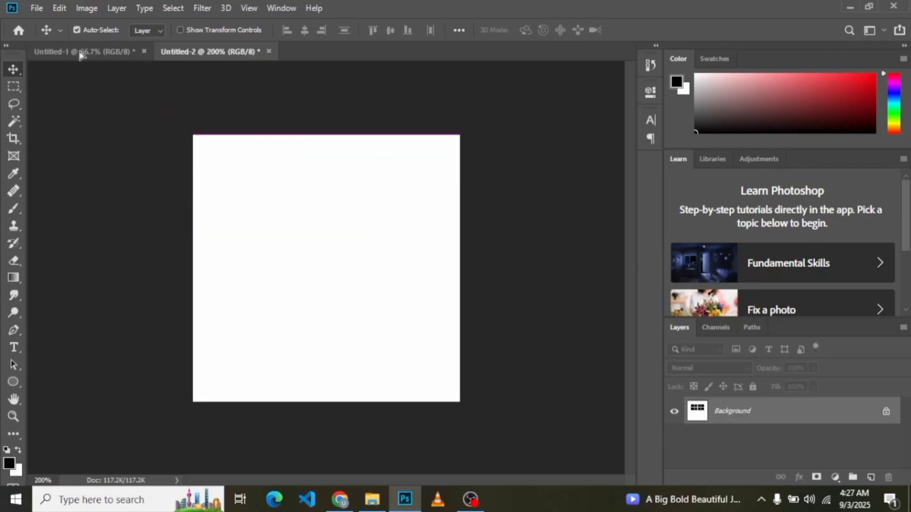
click(80, 52)
drag(79, 53, 275, 214)
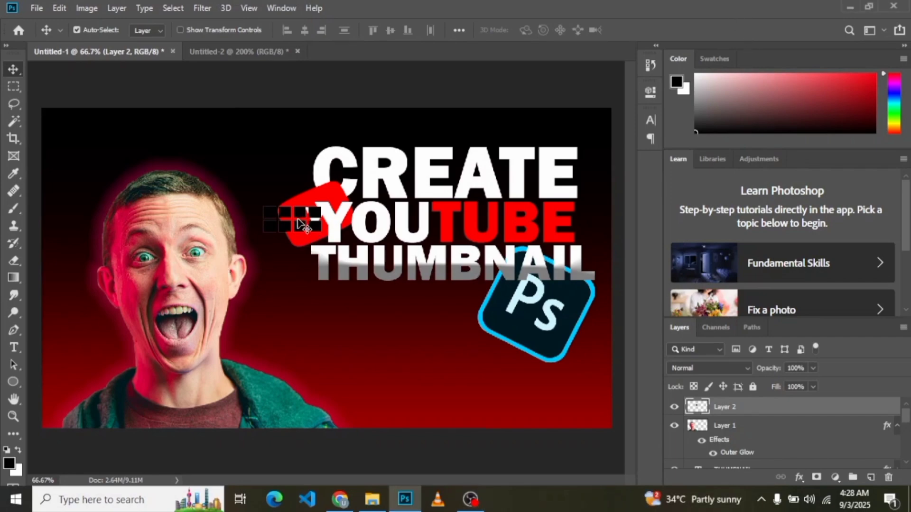
key(ctrl+t)
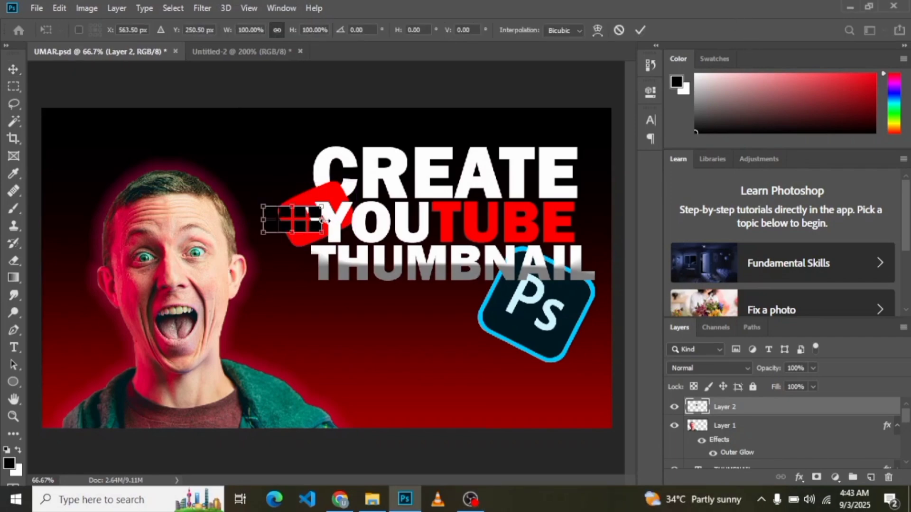
drag(325, 219, 589, 246)
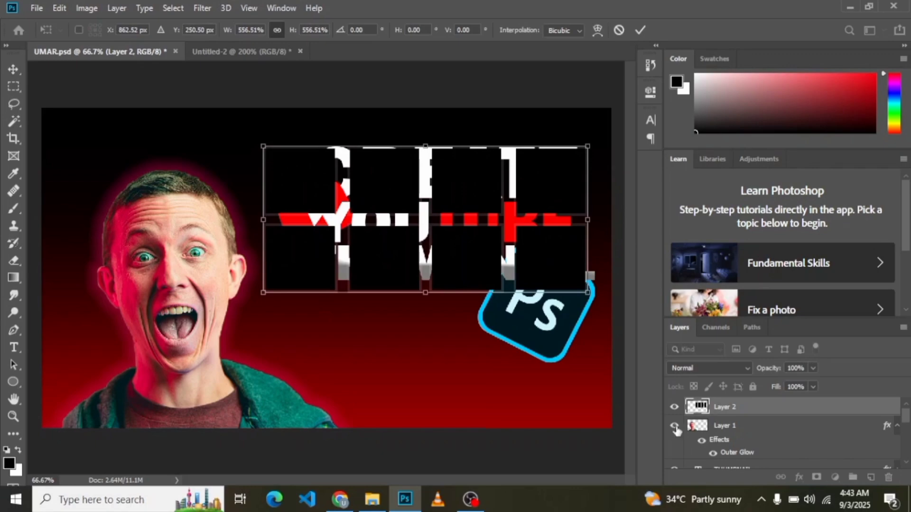
Step: Set the fill of the square grid layer to 0%
click(813, 386)
drag(812, 402, 752, 403)
click(840, 406)
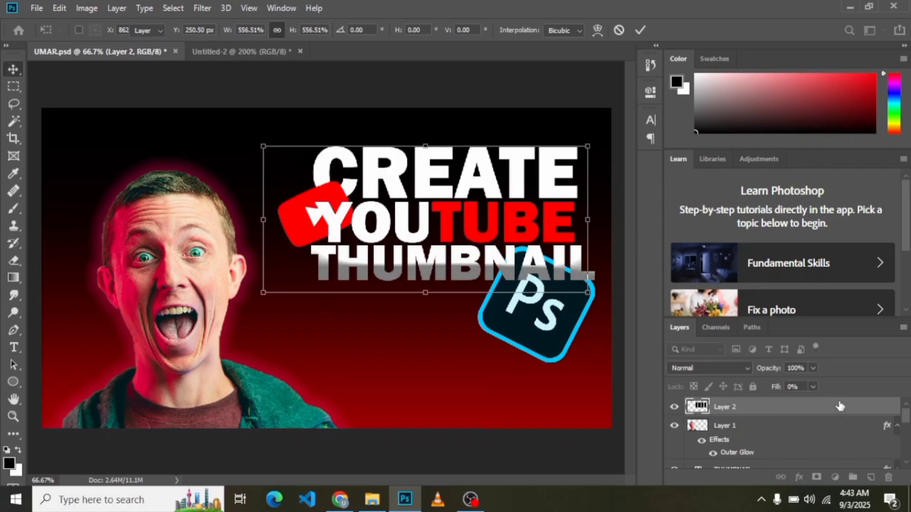
Step: Add a white 1 px inside stroke to the square grid layer
double_click(760, 409)
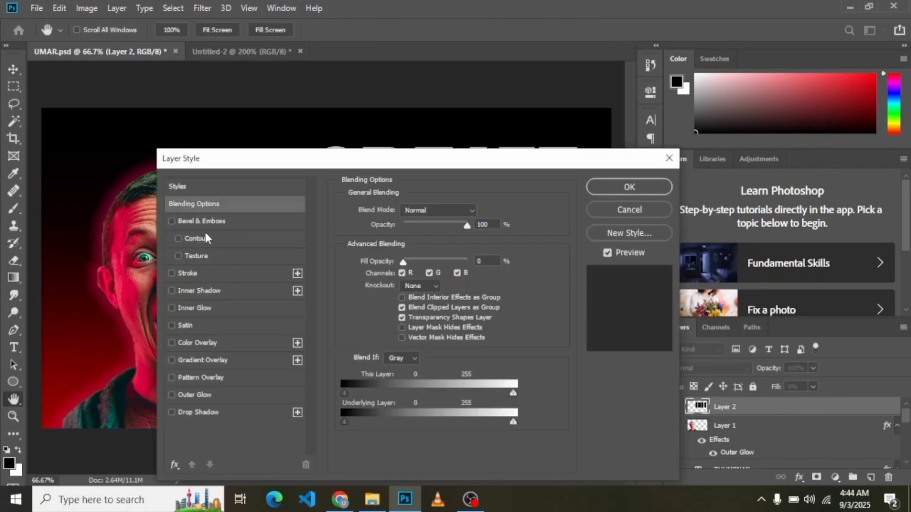
click(206, 275)
click(372, 304)
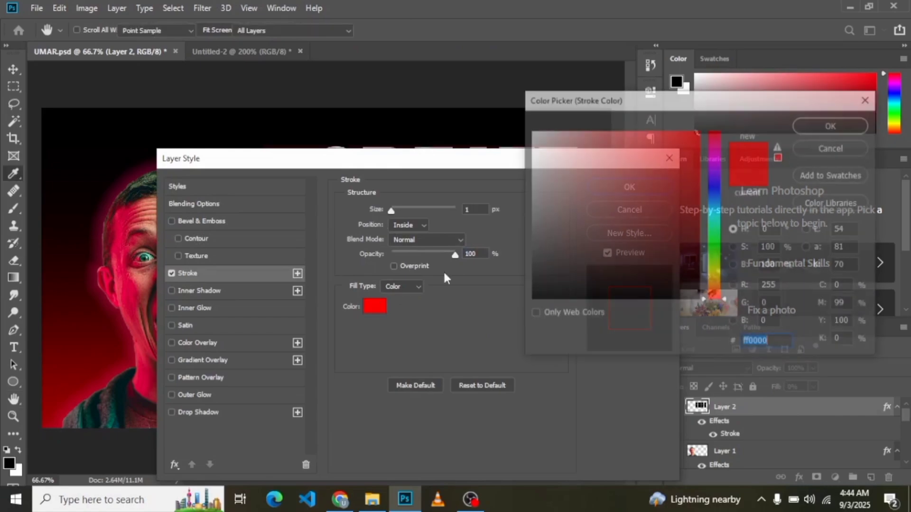
drag(544, 139, 509, 104)
click(807, 126)
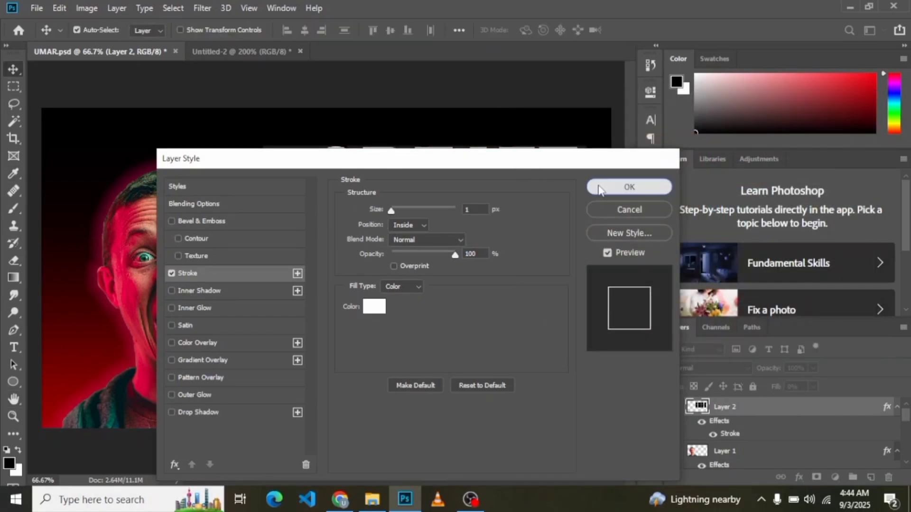
click(629, 187)
Step: Move the outlined grid up and left behind the man and heading, placing its layer directly above Gradient Fill 1
drag(432, 289, 353, 262)
mouse_move(795, 412)
mouse_down()
mouse_move(778, 455)
mouse_move(757, 453)
mouse_up()
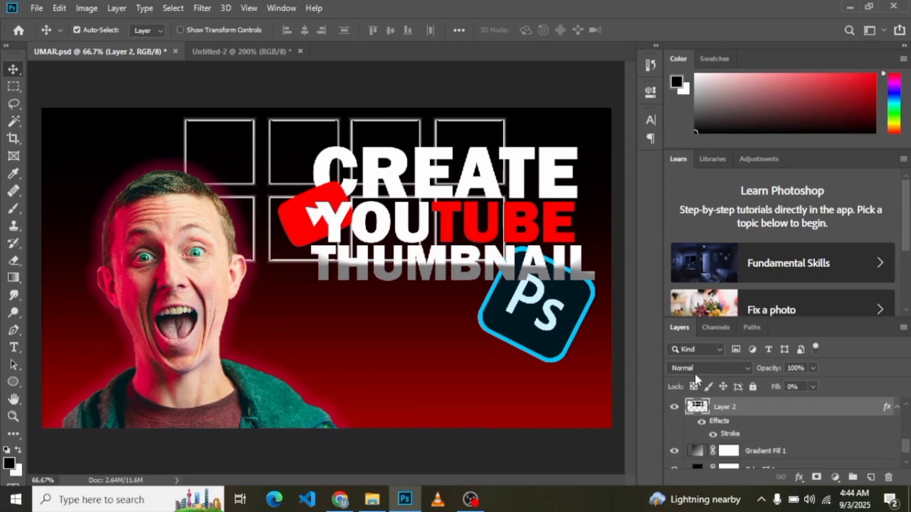
Step: Lower the outlined grid layer's opacity to 62% and deselect the layer
click(810, 369)
drag(800, 383, 790, 383)
click(36, 82)
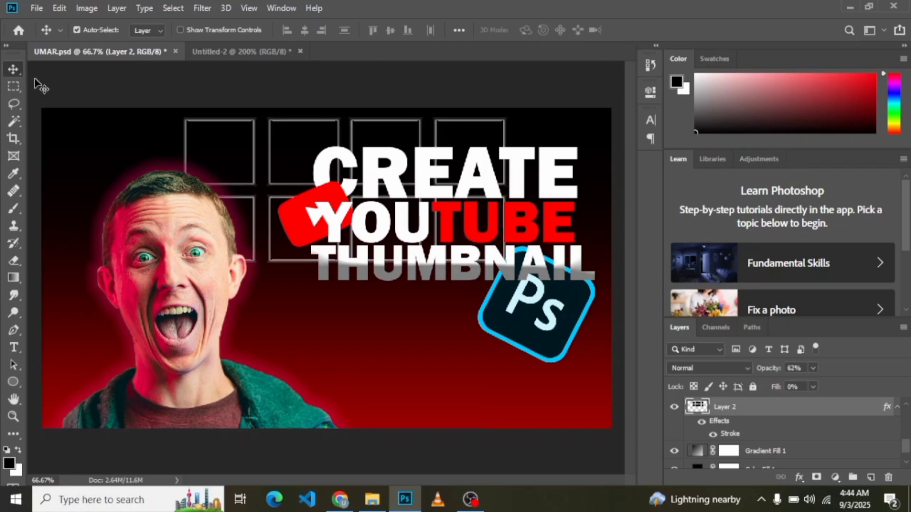
click(36, 81)
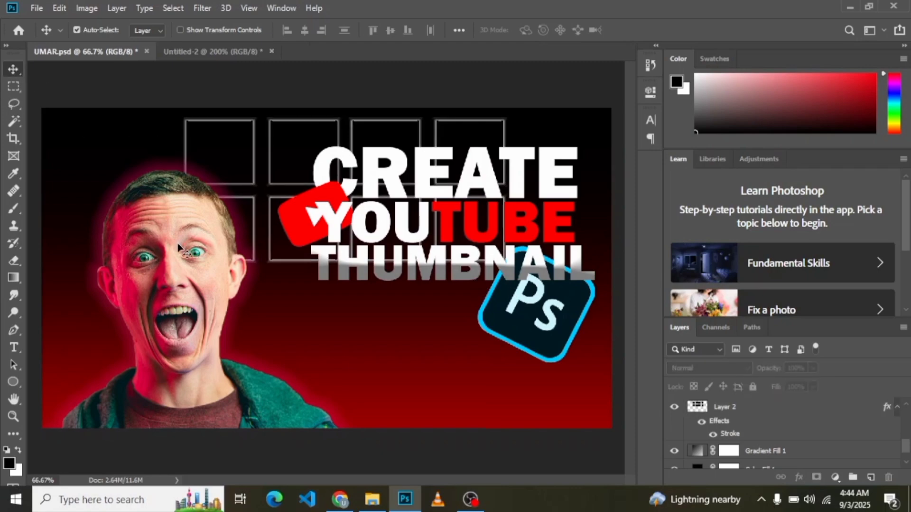
Step: Draw a closed V-notched shape about 1282 × 437 px across the canvas's lower part with the Pen tool
click(13, 330)
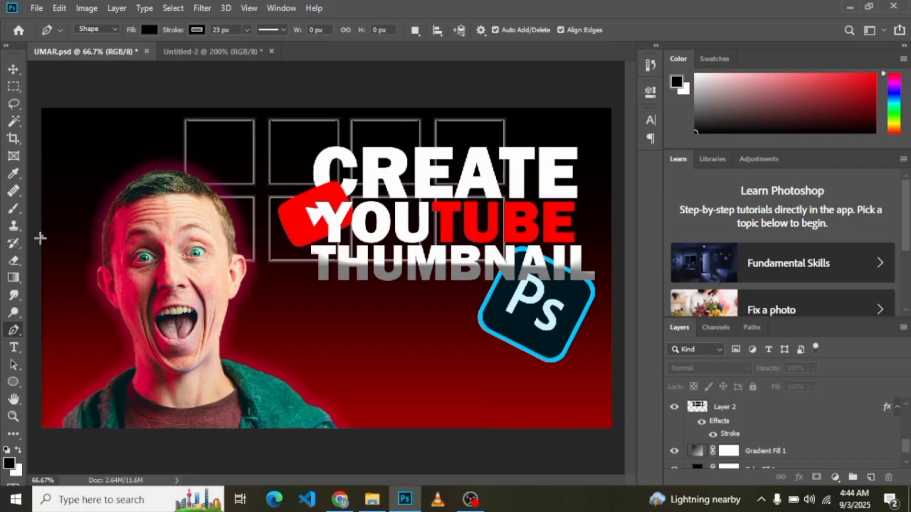
click(41, 237)
click(314, 429)
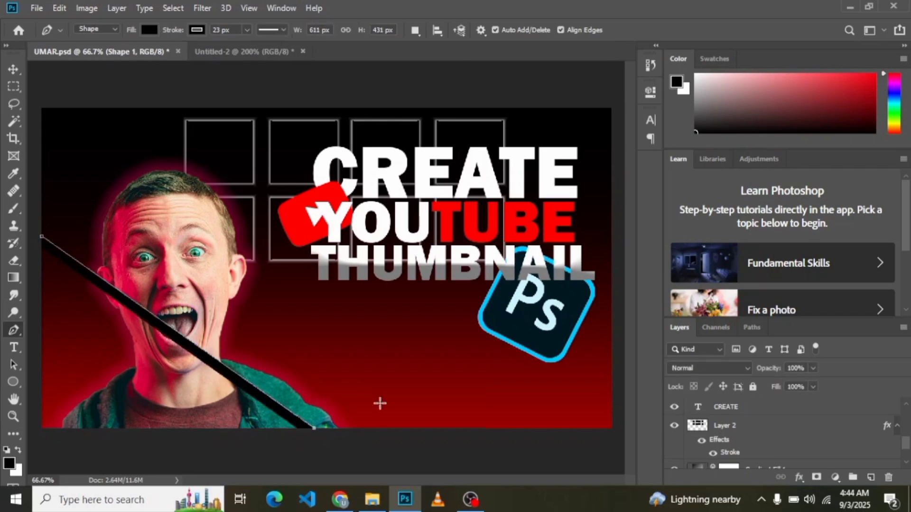
click(610, 246)
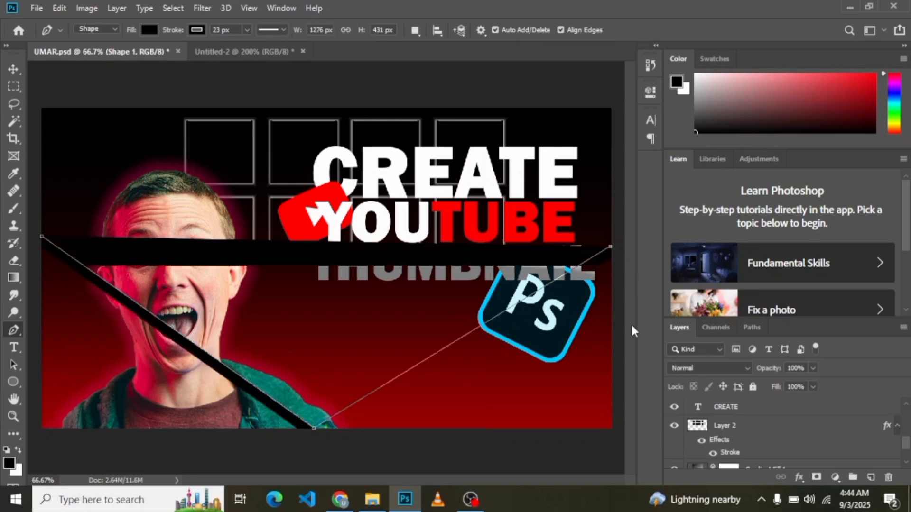
click(611, 431)
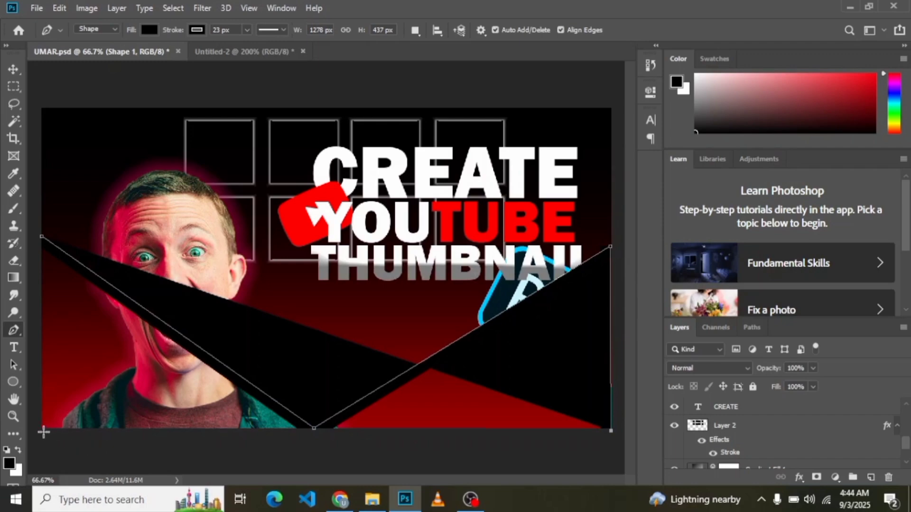
click(41, 429)
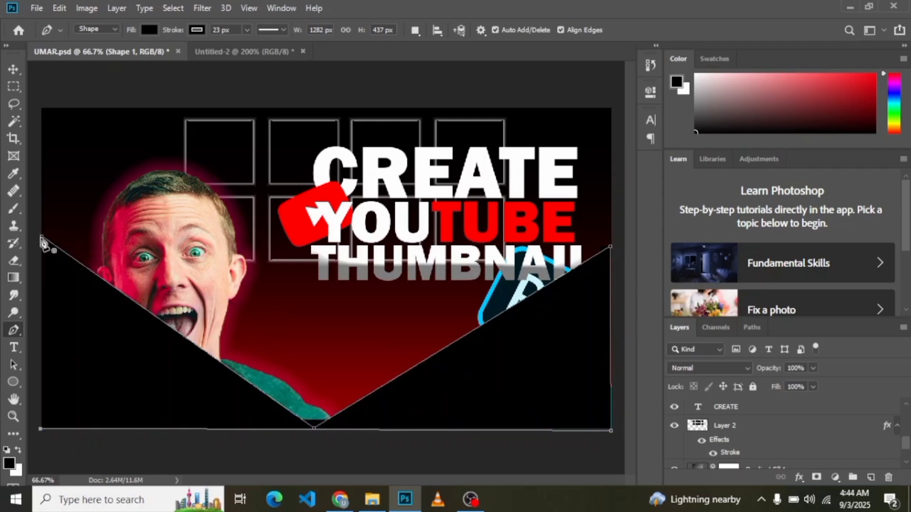
click(41, 236)
key(v)
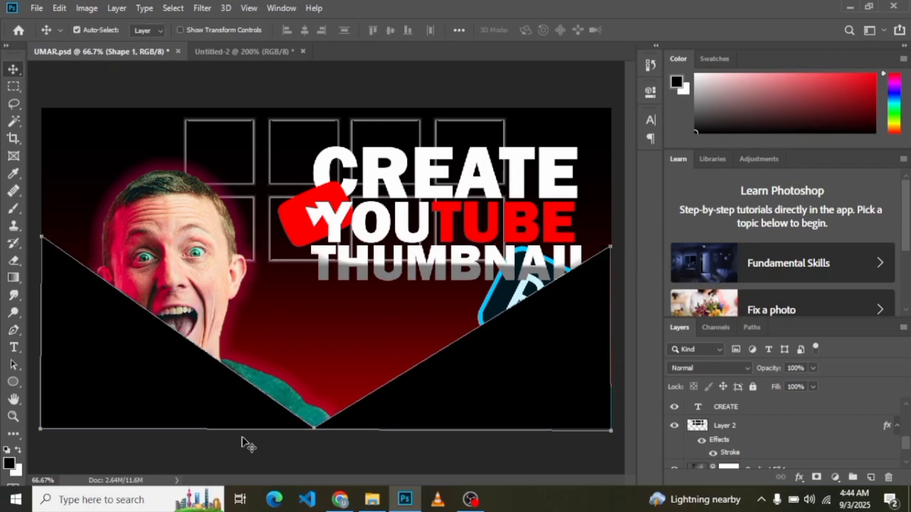
Step: Move the V-notched shape layer directly above Gradient Fill 1 and change its fill to deep purple
drag(908, 447, 793, 475)
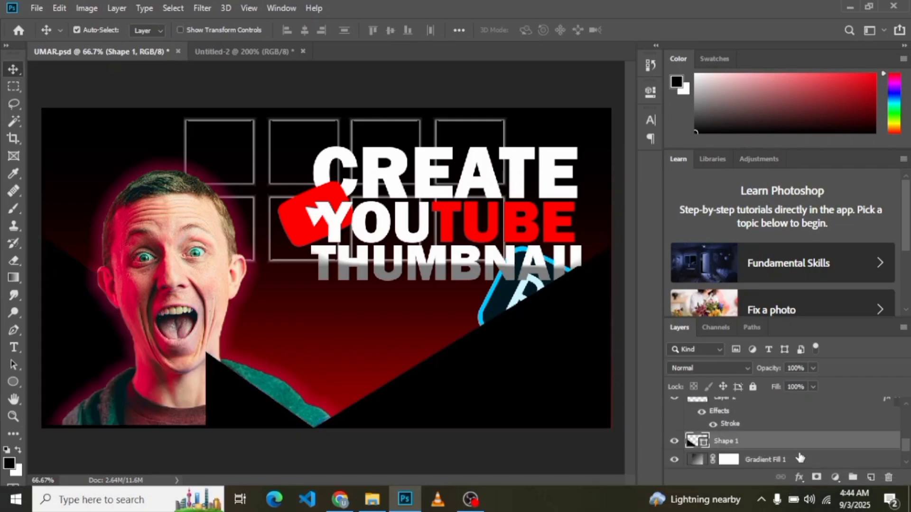
double_click(696, 442)
click(716, 175)
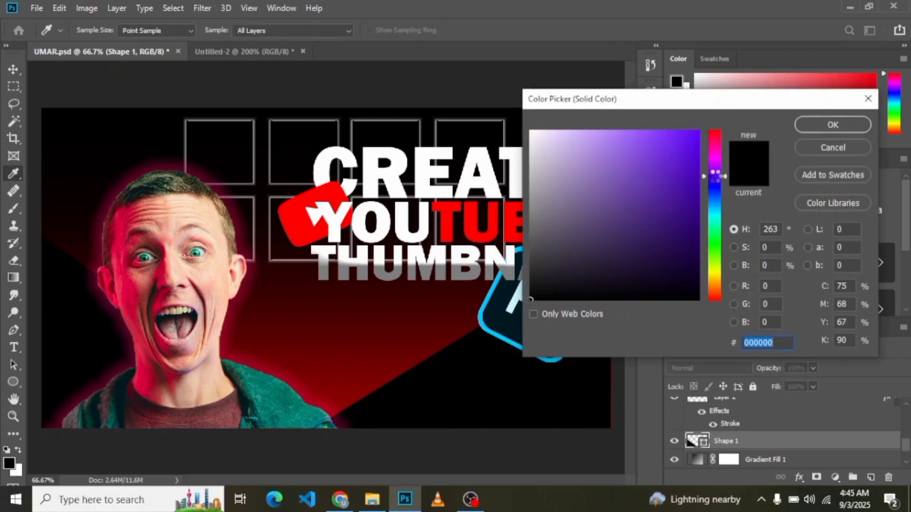
click(683, 152)
click(693, 199)
click(868, 124)
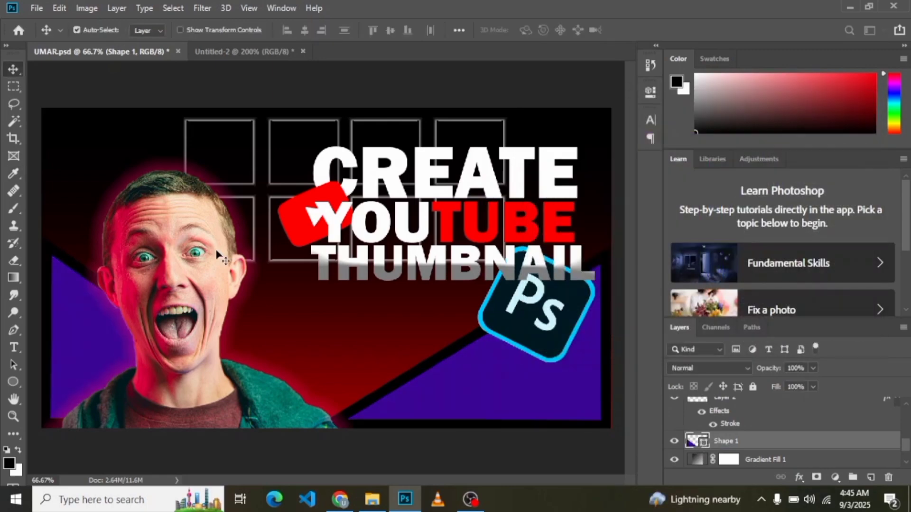
Step: Remove the black stroke from the purple V-notched shape and deselect it
click(14, 330)
click(196, 30)
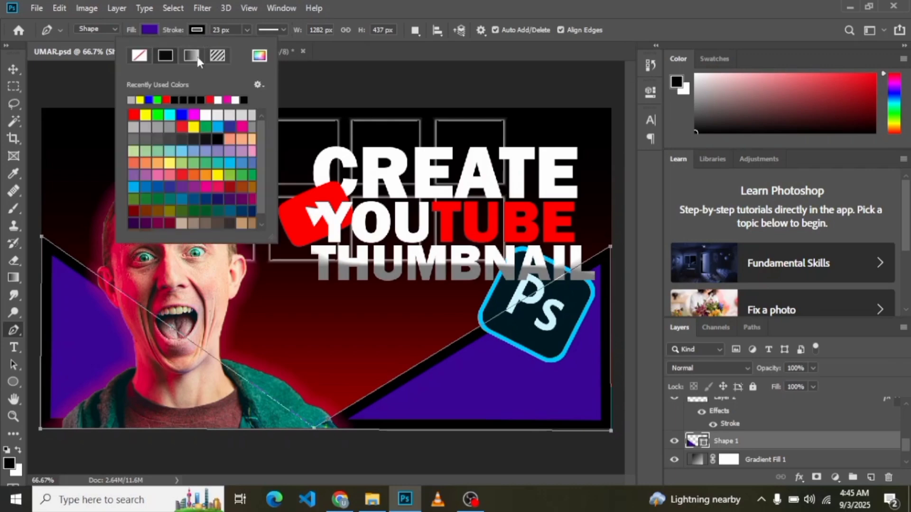
click(139, 56)
click(344, 44)
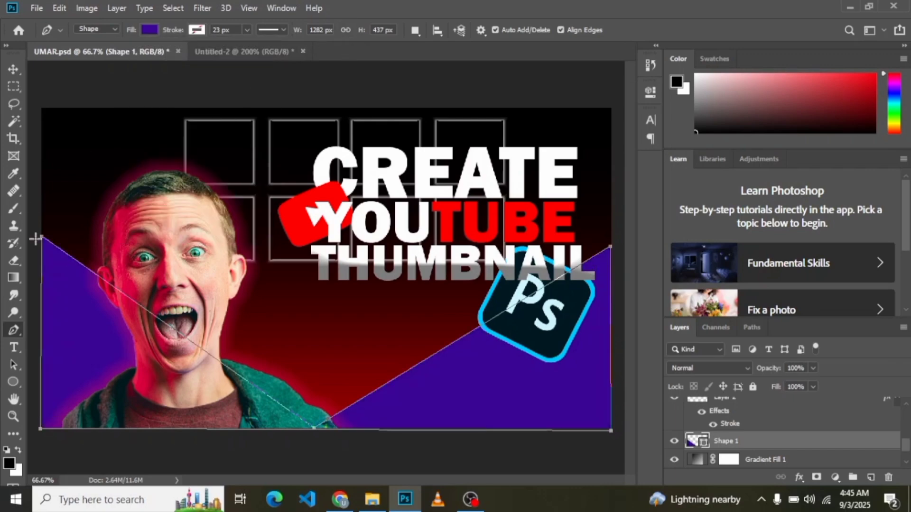
click(11, 69)
click(110, 82)
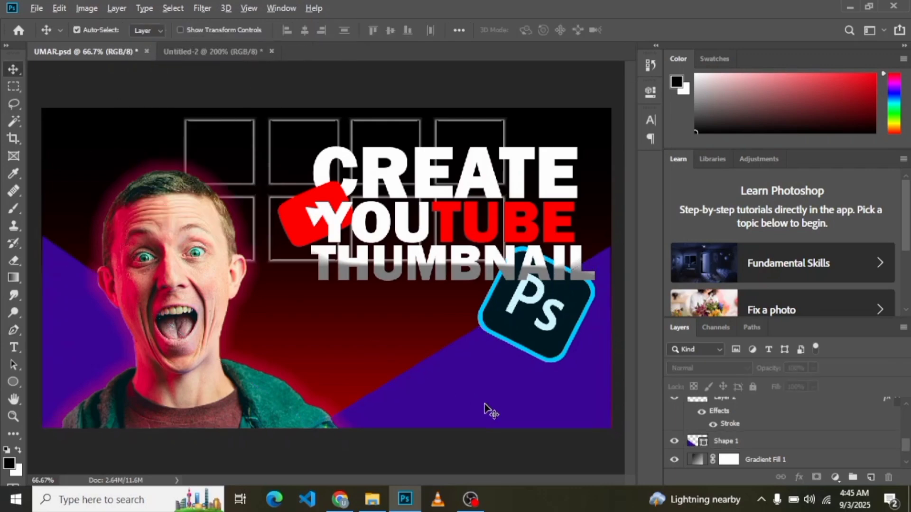
Step: Duplicate the purple shape into the canvas's upper part and flip the copy horizontally and vertically
drag(484, 406, 485, 284)
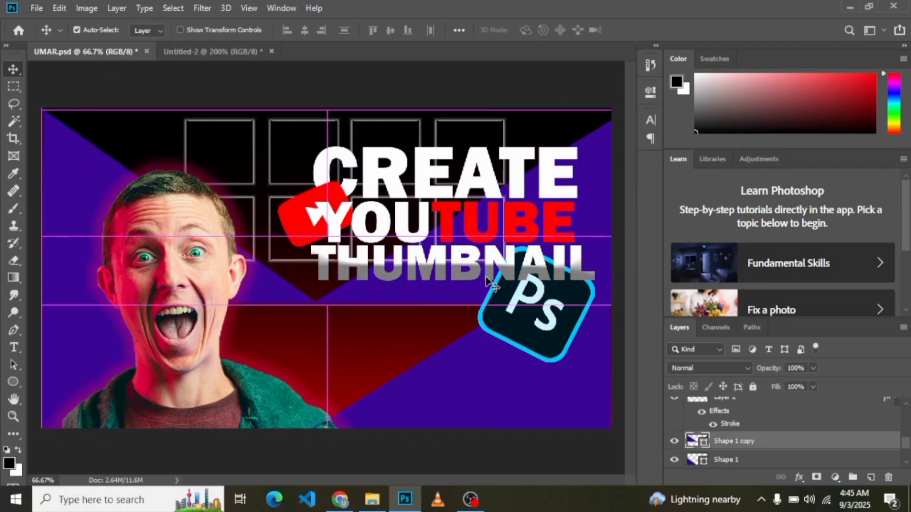
right_click(586, 223)
key(Escape)
key(ctrl+t)
right_click(593, 210)
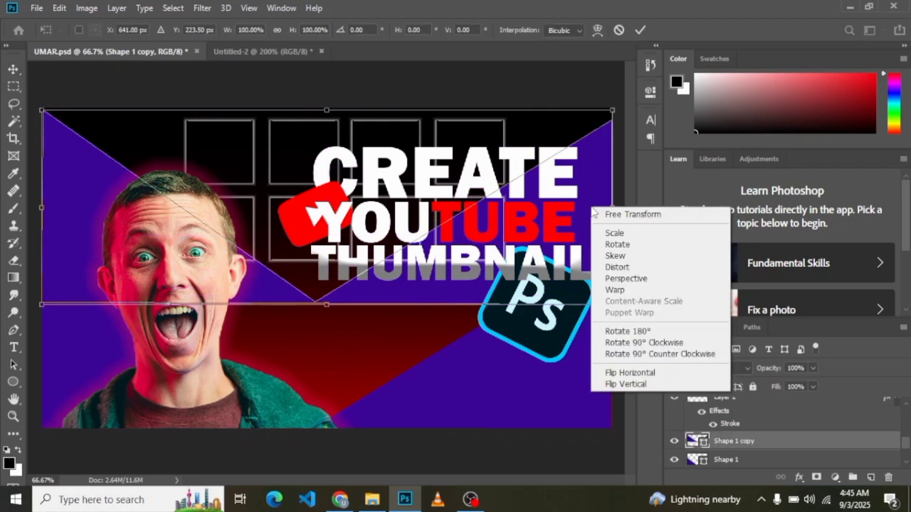
click(602, 374)
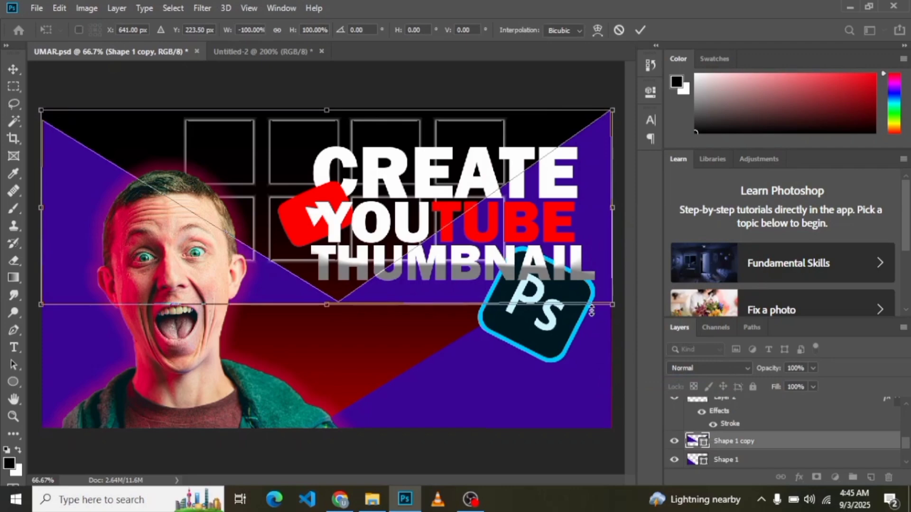
mouse_move(591, 220)
mouse_down()
mouse_move(592, 197)
mouse_move(591, 220)
mouse_up()
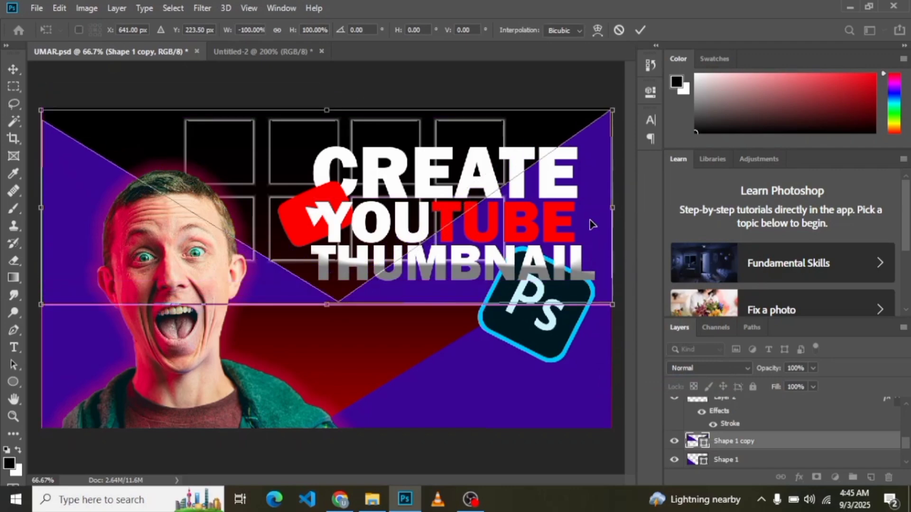
right_click(591, 220)
click(638, 398)
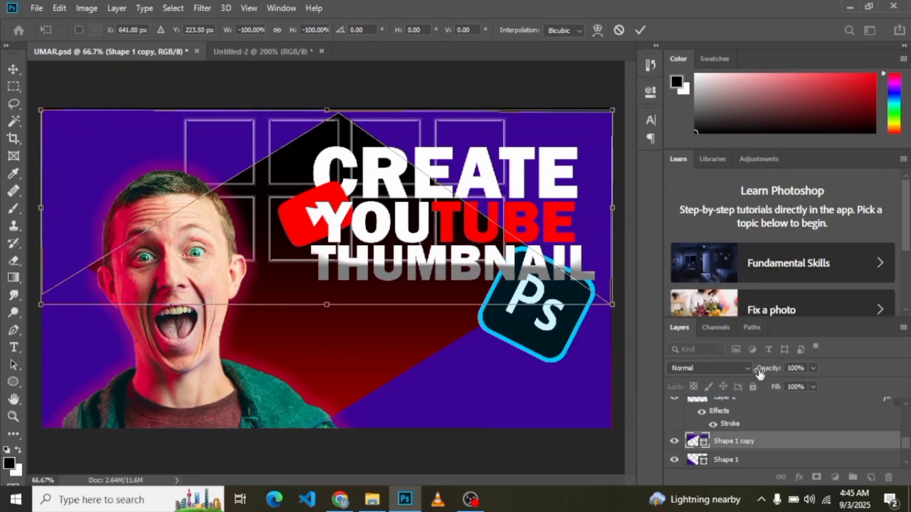
Step: Set the flipped shape copy's opacity to 58% and apply its transform
click(813, 368)
drag(817, 382, 789, 382)
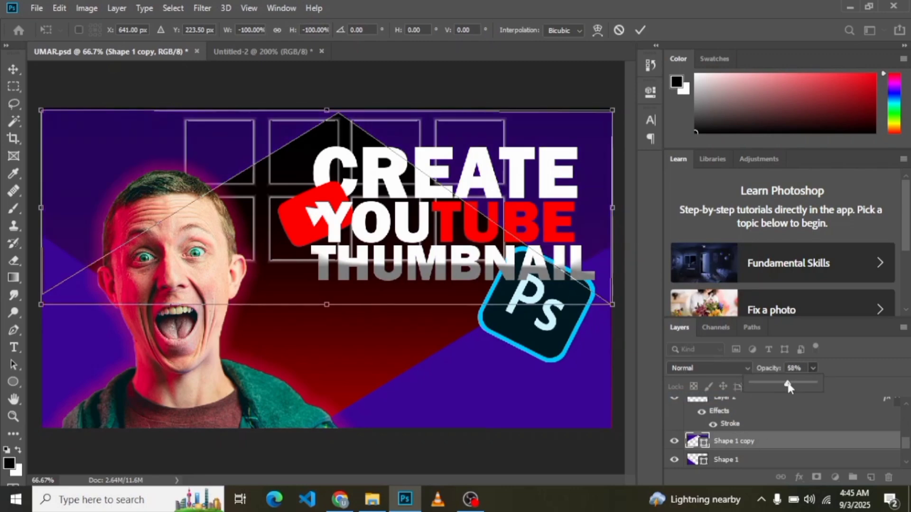
click(833, 377)
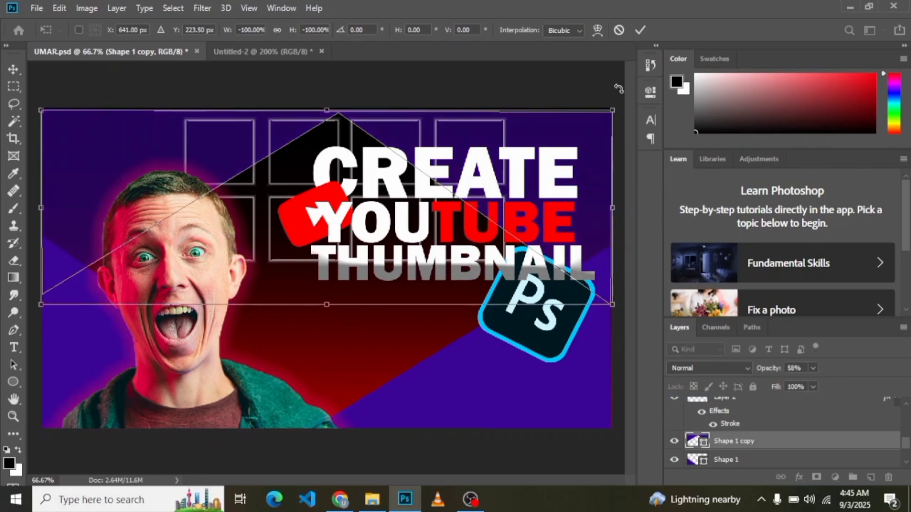
click(639, 30)
click(377, 95)
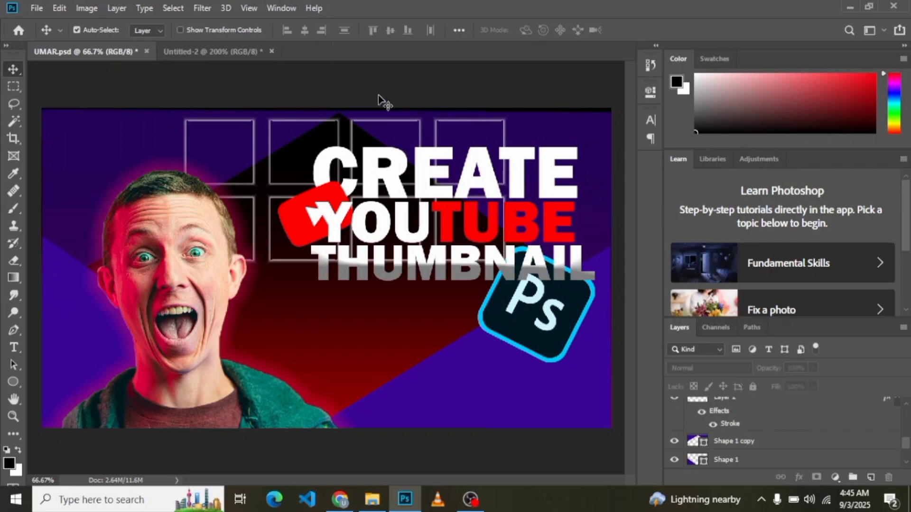
Step: Set the blend mode of the lower purple shape to Screen
click(423, 397)
click(709, 368)
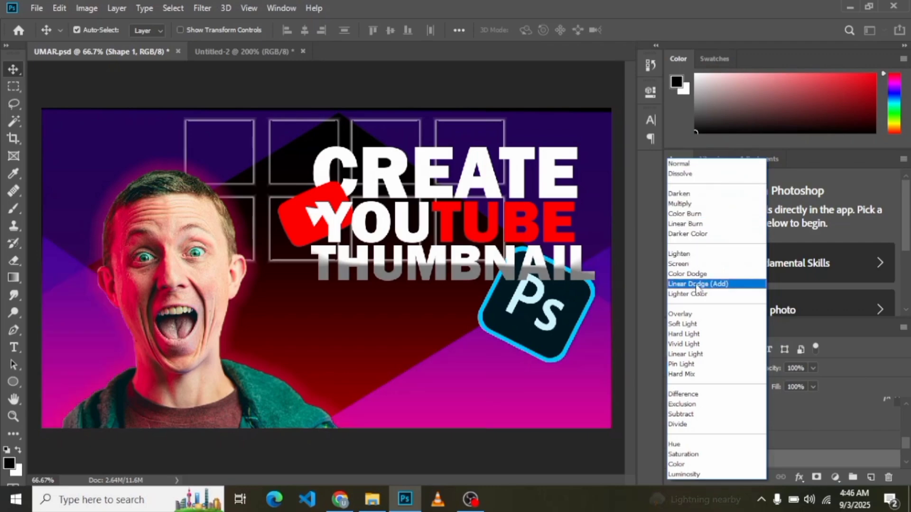
click(678, 264)
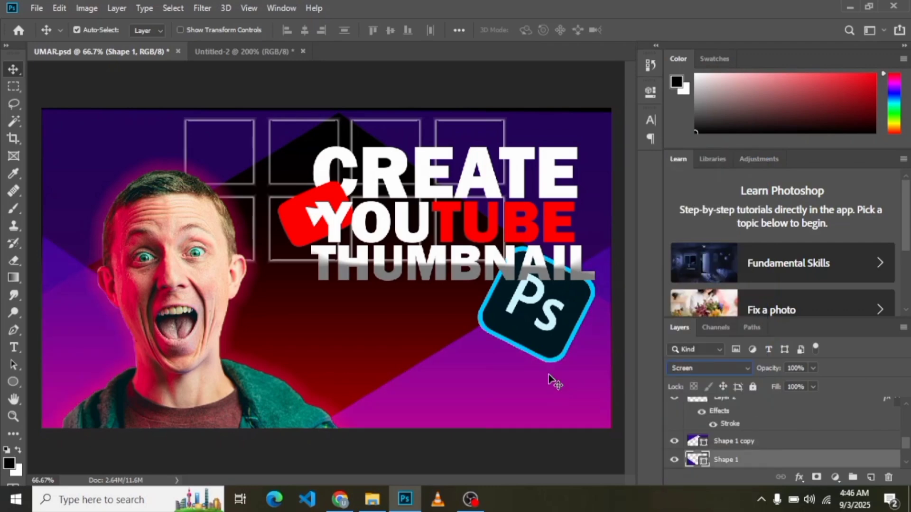
Step: Scale the lower purple shape's height to 71.62%, keeping its base at the canvas's lower edge, and set its opacity to 85%
key(ctrl+t)
drag(325, 236, 326, 292)
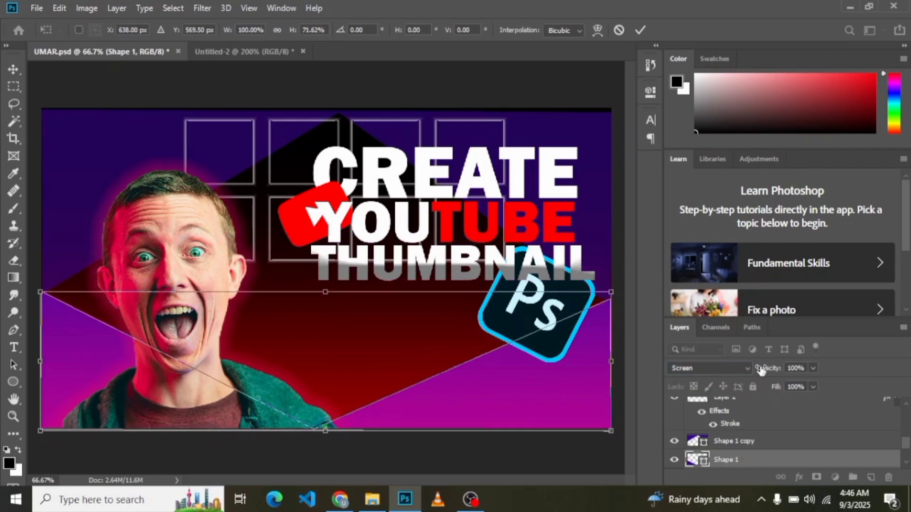
click(812, 369)
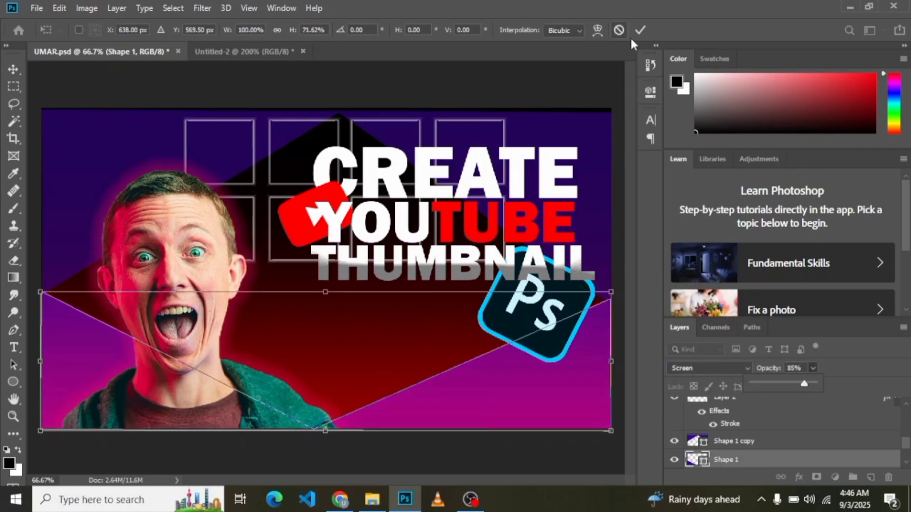
click(640, 30)
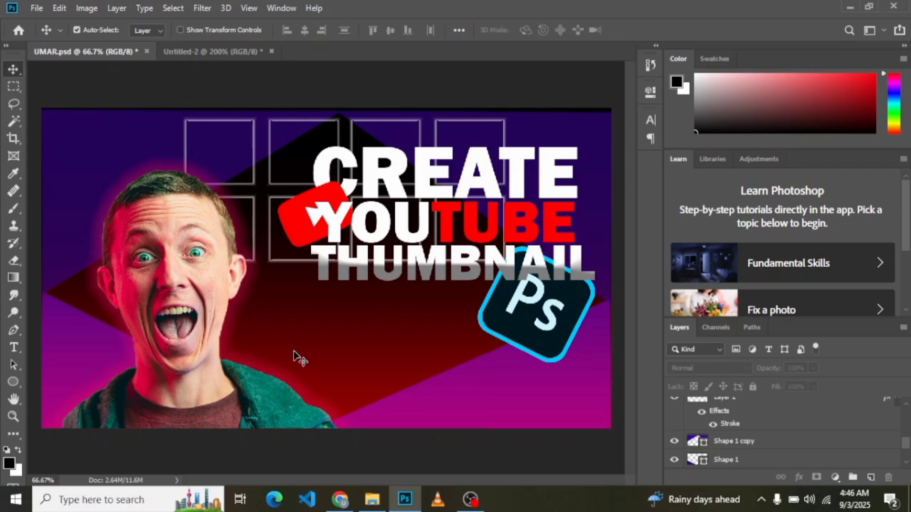
Step: Duplicate the glowing man's layer and align the copy over the original, nudging it slightly up and sideways
click(148, 358)
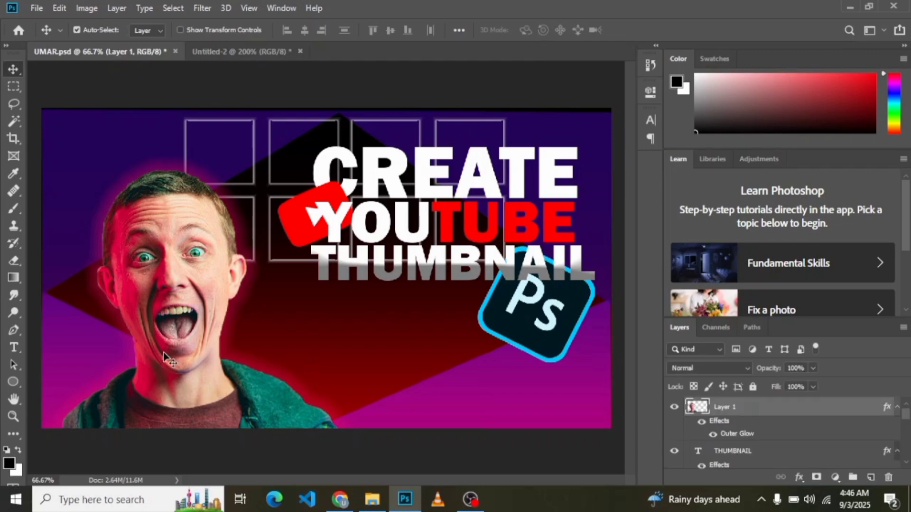
key(ctrl+v)
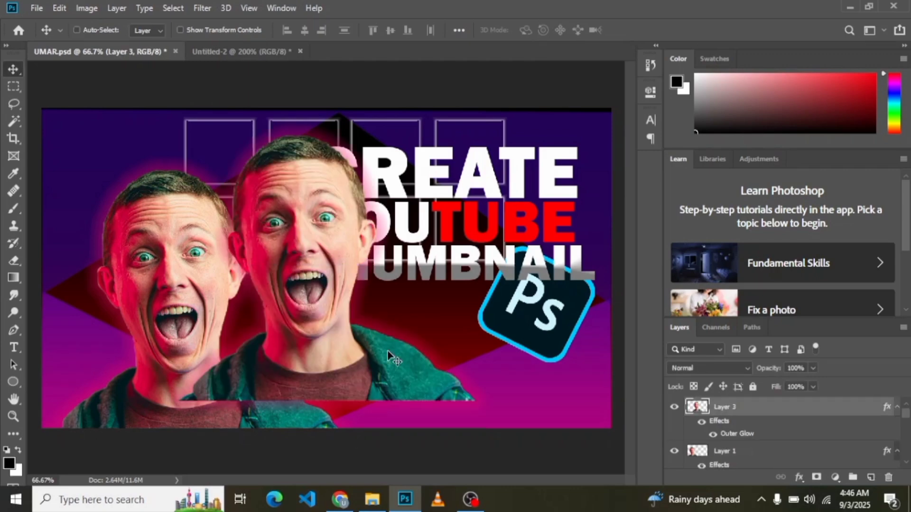
drag(322, 315, 204, 356)
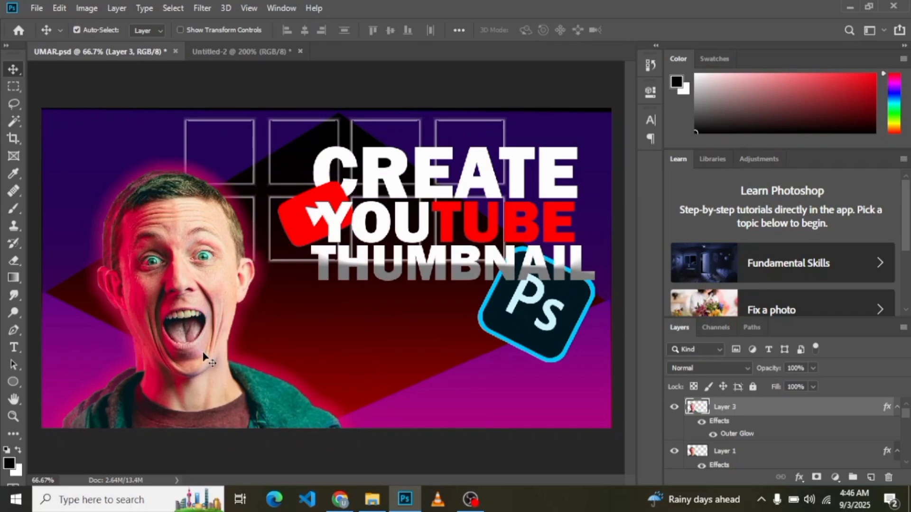
key(Up)
key(Up)
key(Up)
key(Right)
key(Right)
key(Right)
key(Right)
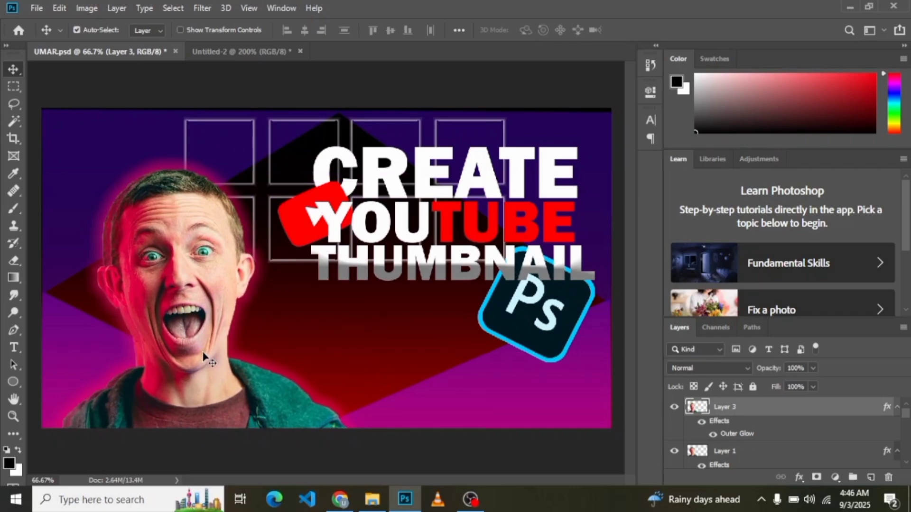
Step: Set the opacity of the original man layer beneath the copy to 21% and deselect it
click(756, 450)
click(812, 367)
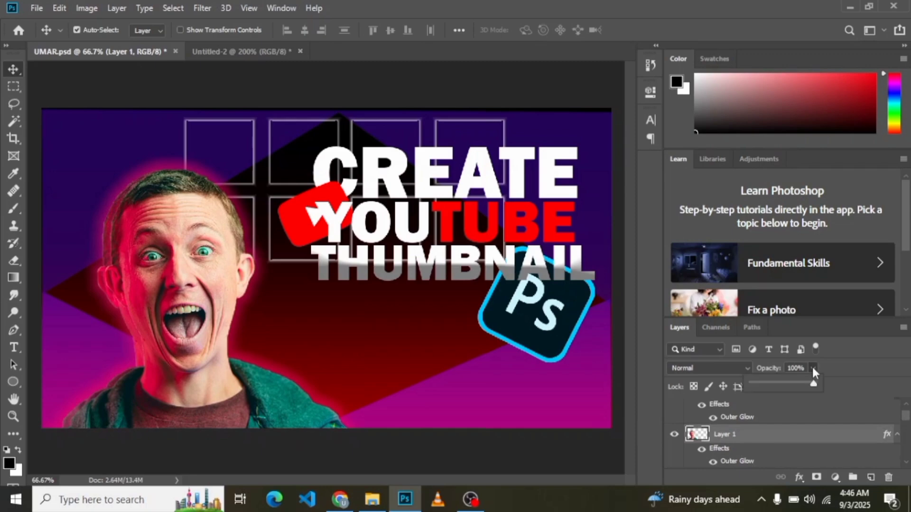
click(761, 380)
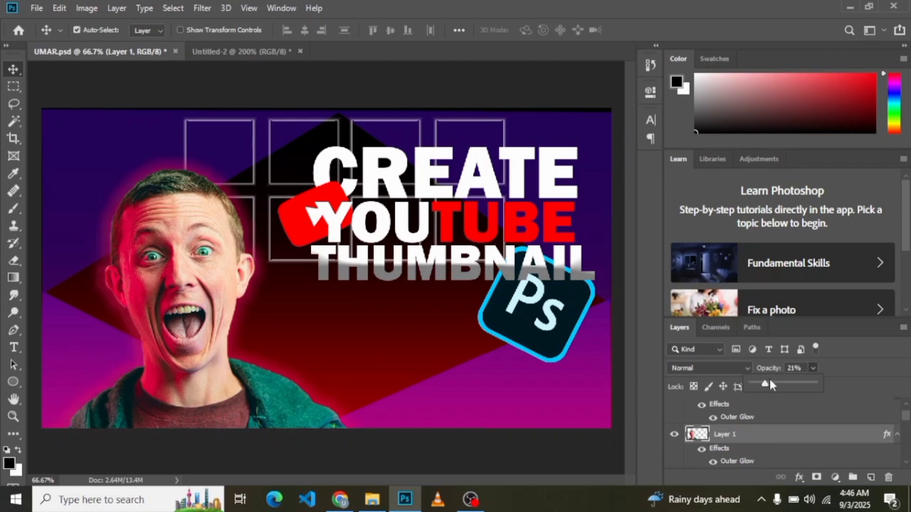
click(448, 473)
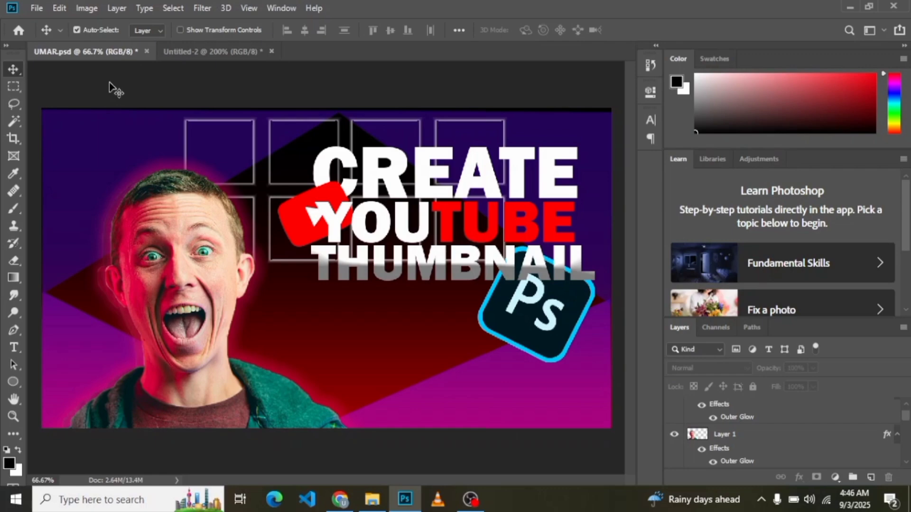
Step: Move the grid layer beneath both purple shape layers, directly above the gradient fill, and deselect it
drag(905, 419, 904, 442)
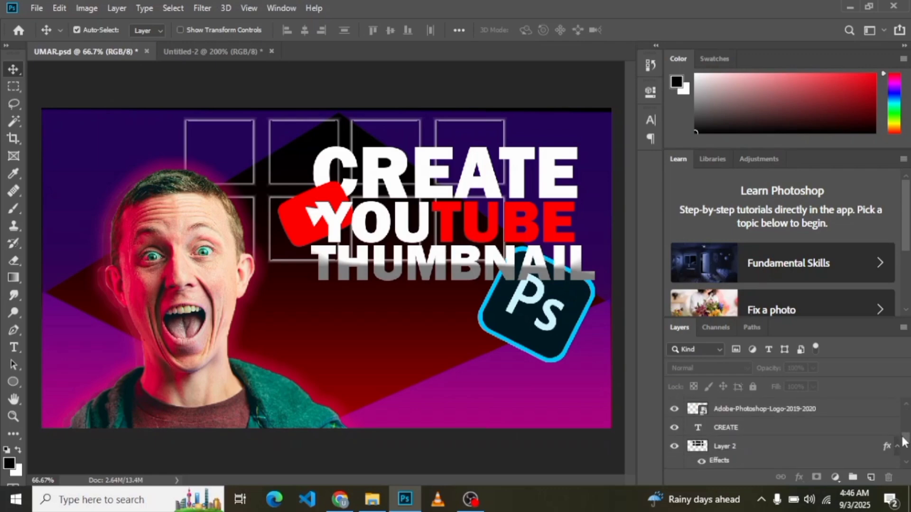
click(758, 449)
scroll(757, 436, down, 1)
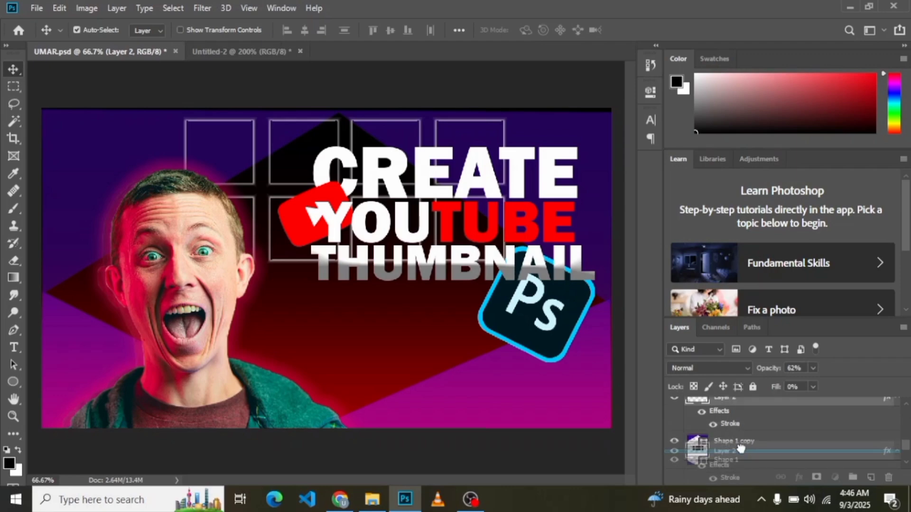
drag(774, 419, 740, 437)
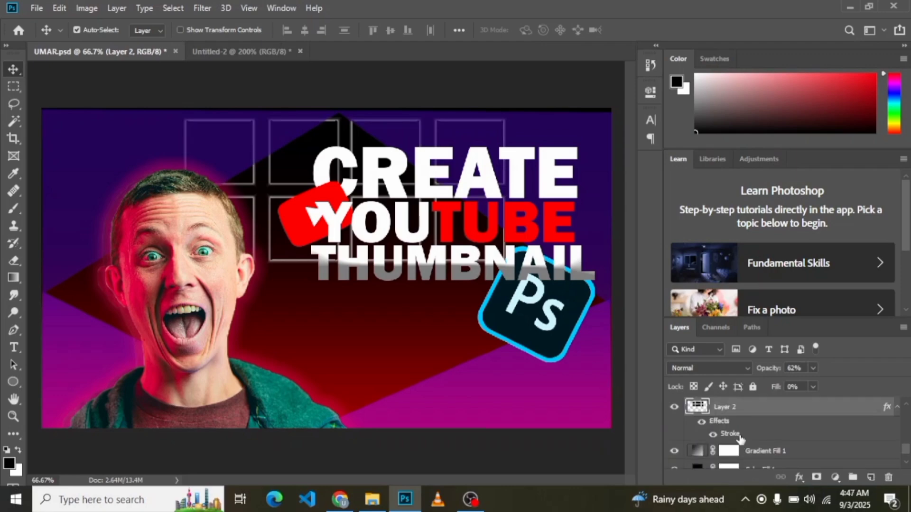
click(411, 83)
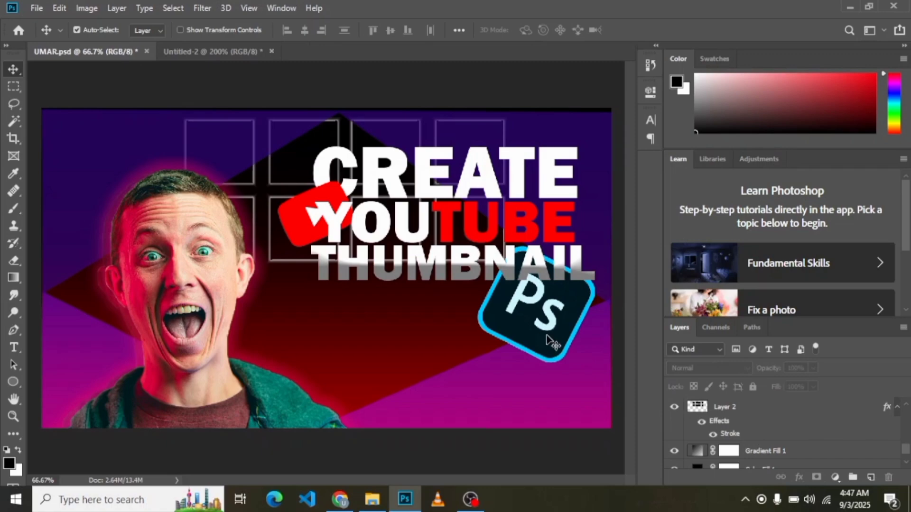
drag(762, 418, 751, 452)
key(ctrl+z)
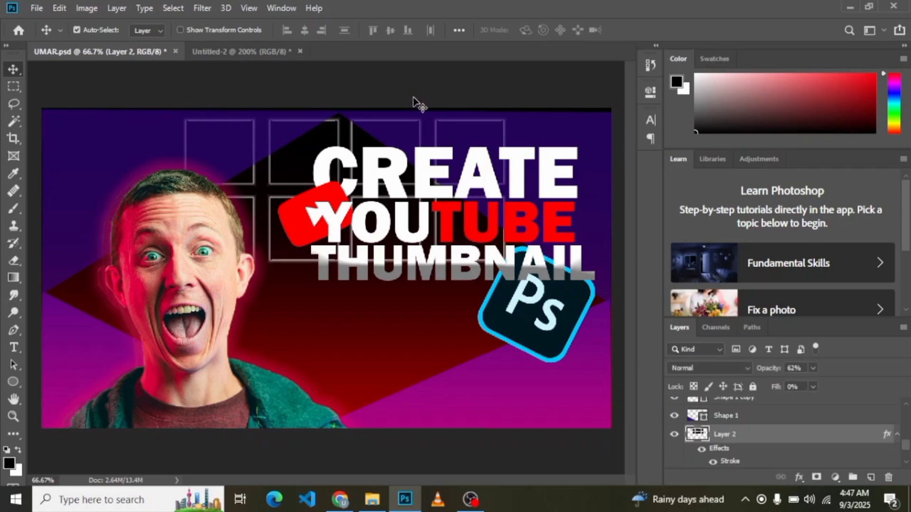
click(411, 102)
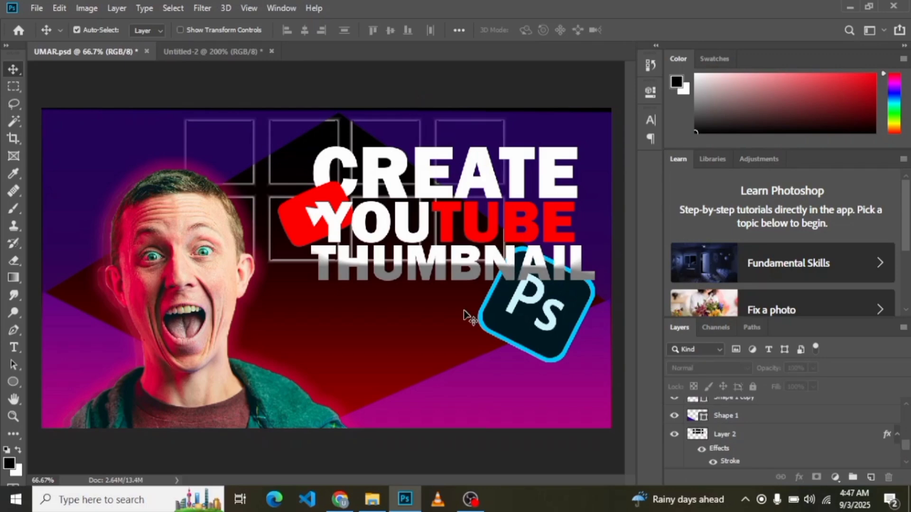
Step: Set the Photoshop logo's opacity to 89% and add a stroke effect to its layer
click(525, 315)
click(812, 369)
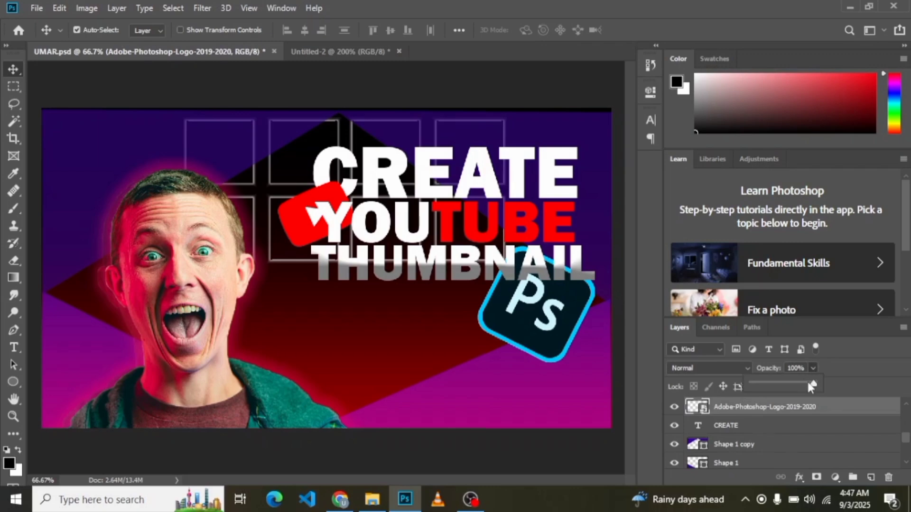
drag(830, 384, 807, 384)
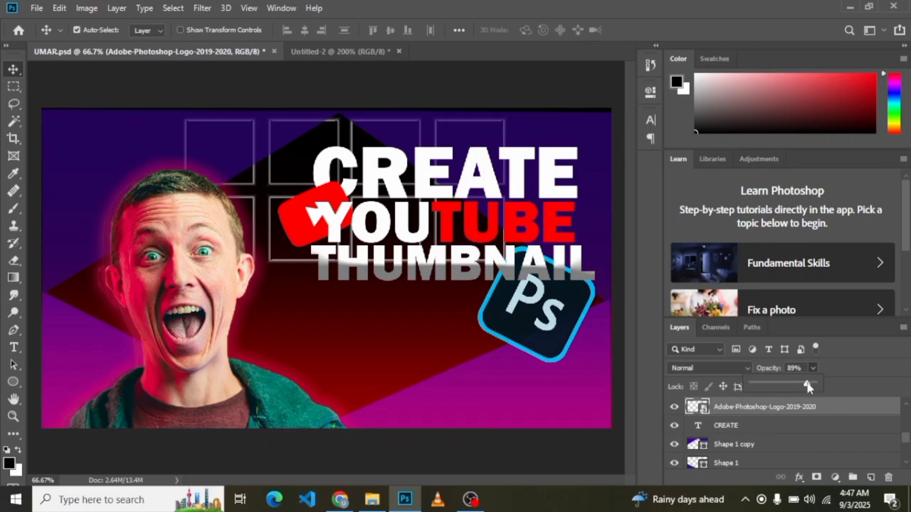
click(835, 410)
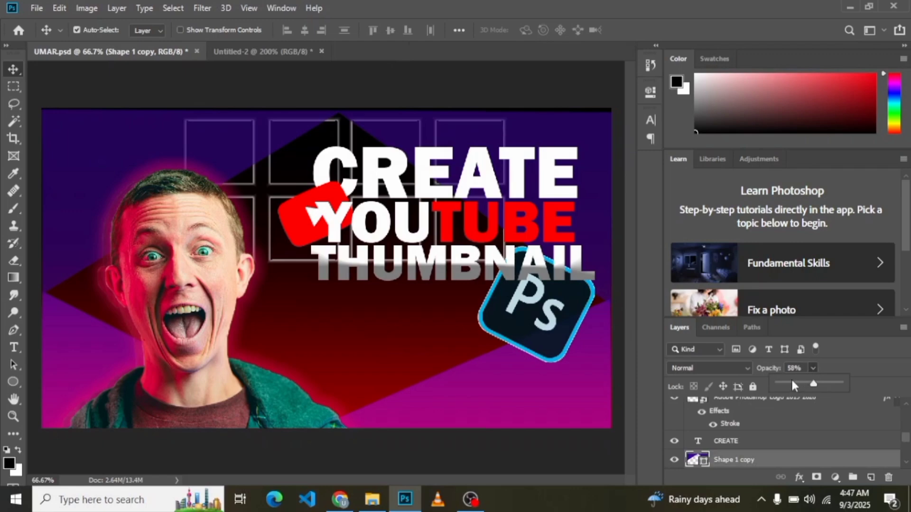
Step: Set the opacity of the upper purple shape copy to 39% and deselect it
drag(792, 381, 796, 381)
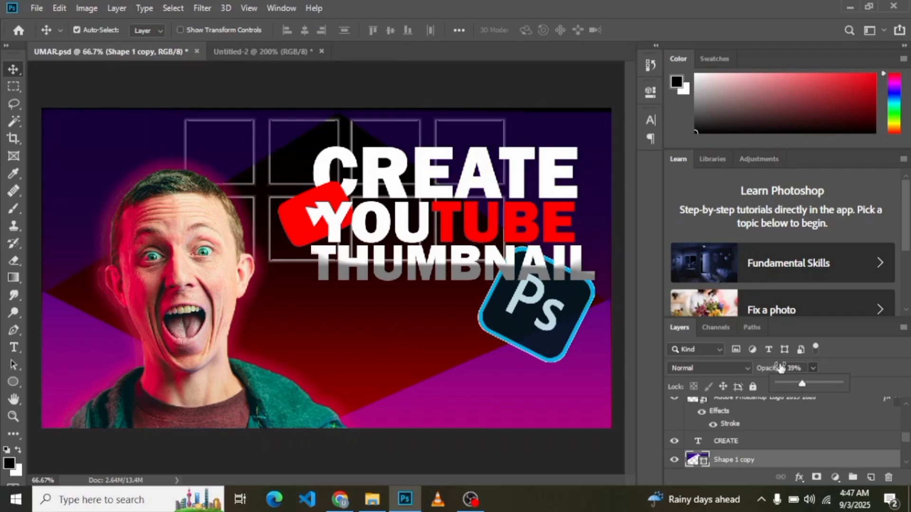
click(458, 94)
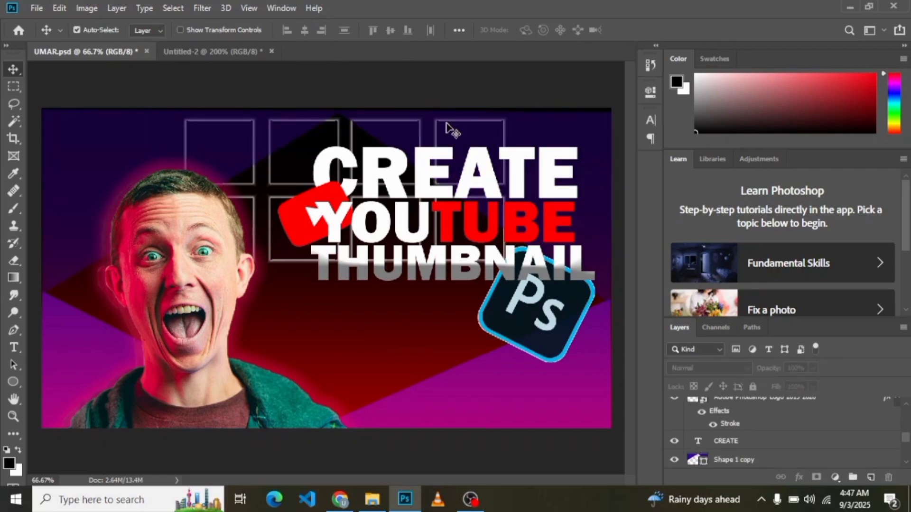
Step: Choose the Supreme Spatter brush from Kyle's Spatter Brushes in the Special Effects Brushes set
click(15, 208)
drag(164, 190, 165, 202)
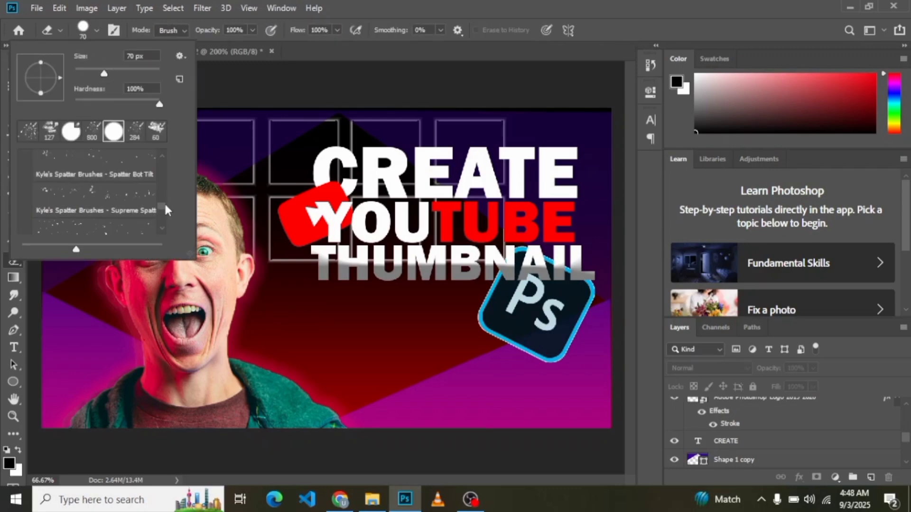
click(23, 175)
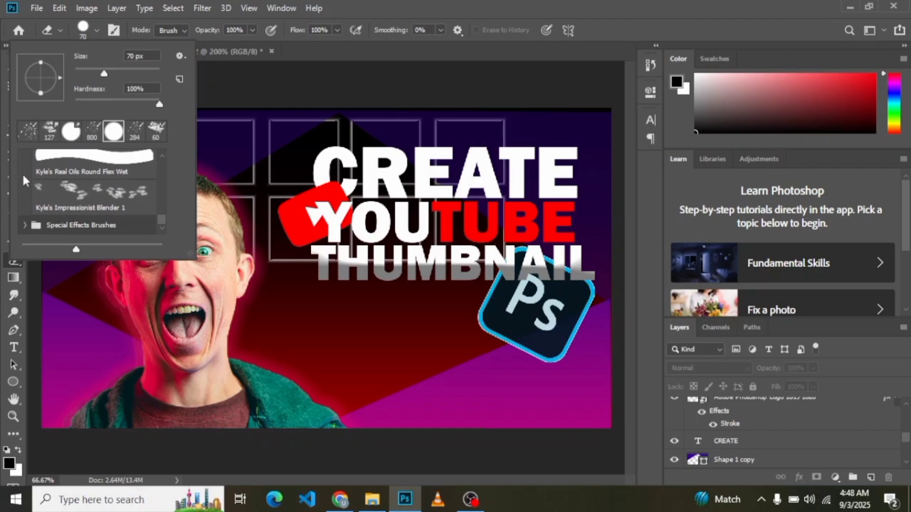
click(24, 224)
scroll(164, 226, down, 5)
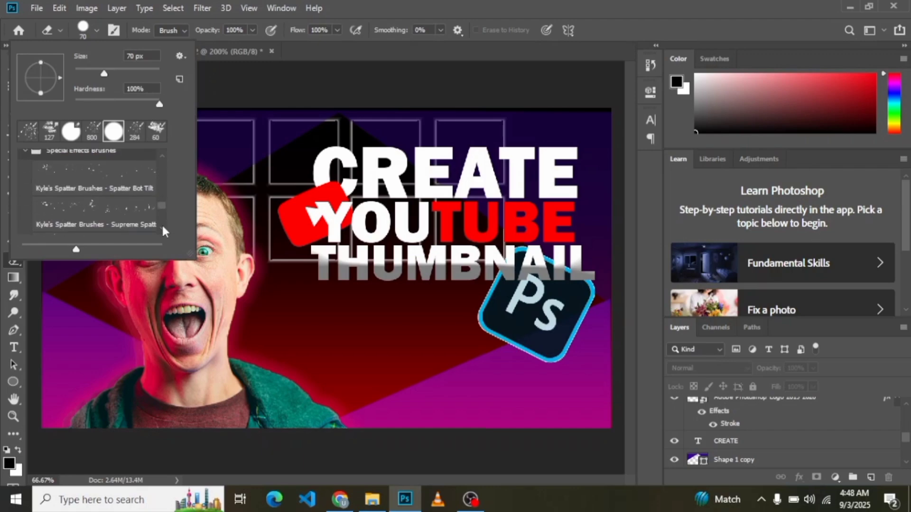
scroll(162, 231, down, 1)
click(103, 175)
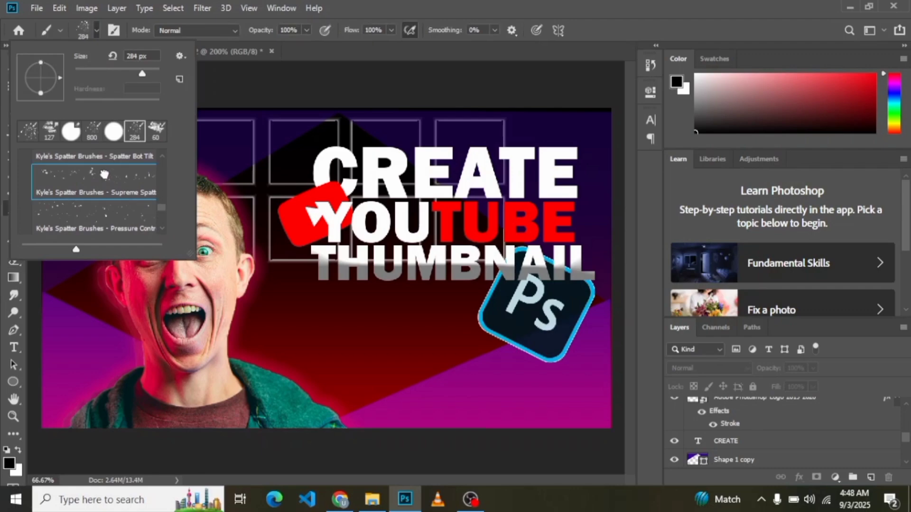
Step: Create a new top layer and paint black spatter across the man, heading, logos and background with a 174 px brush
click(317, 120)
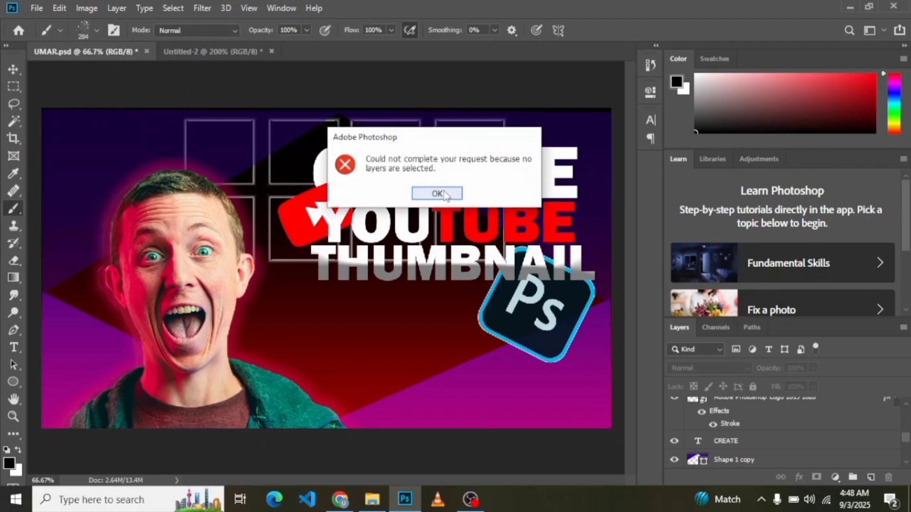
click(437, 194)
click(871, 477)
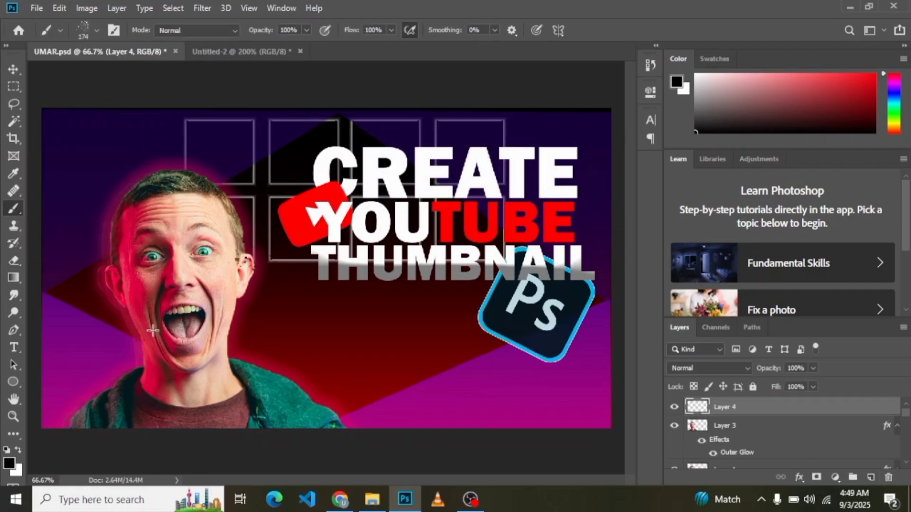
mouse_move(152, 331)
mouse_down()
mouse_move(395, 320)
mouse_move(602, 286)
mouse_up()
drag(186, 222, 530, 195)
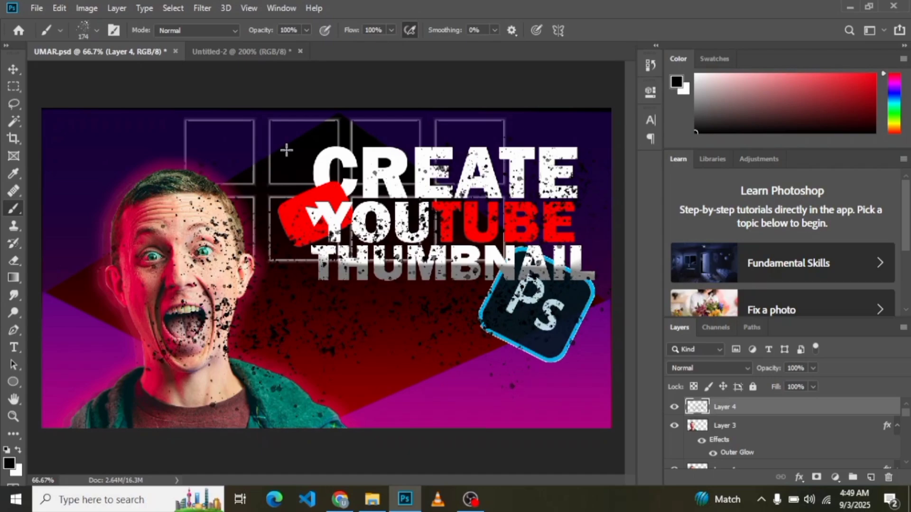
drag(286, 150, 538, 92)
mouse_move(153, 374)
mouse_down()
mouse_move(377, 363)
mouse_move(481, 297)
mouse_up()
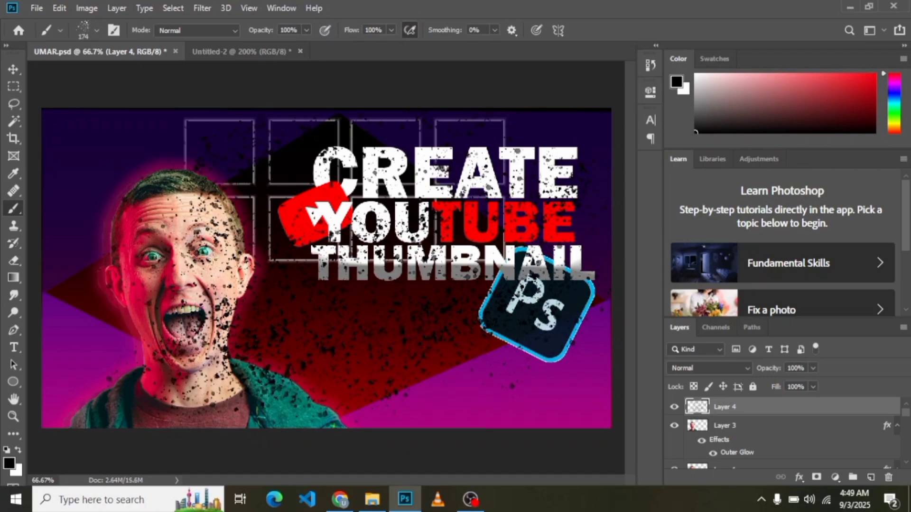
drag(189, 270, 417, 204)
Step: Move the black spatter layer beneath the purple shapes, directly above the grid layer, and open its blend mode choices
mouse_move(825, 412)
mouse_down()
mouse_move(806, 439)
mouse_move(788, 443)
mouse_move(782, 429)
mouse_up()
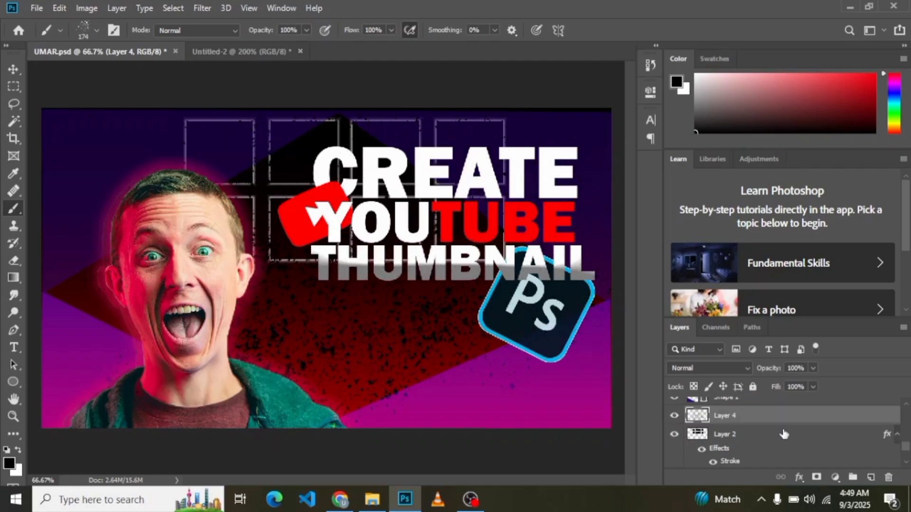
click(14, 69)
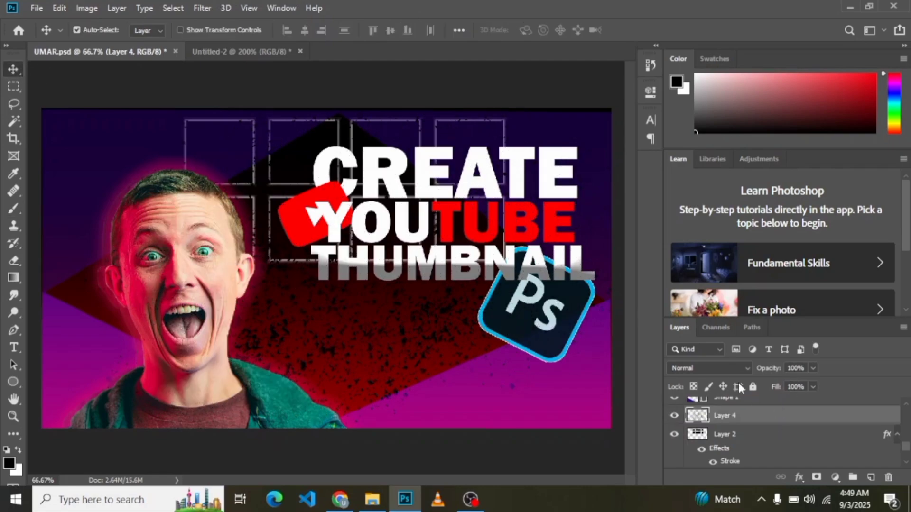
click(707, 368)
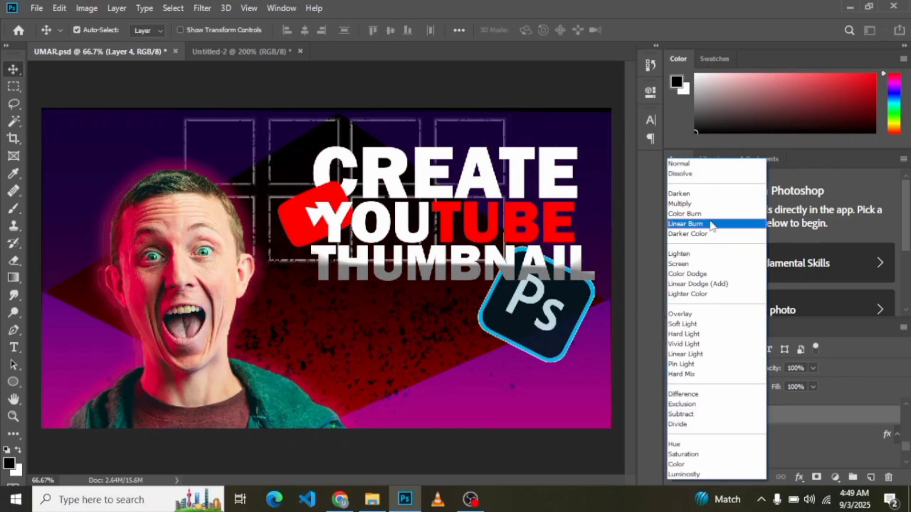